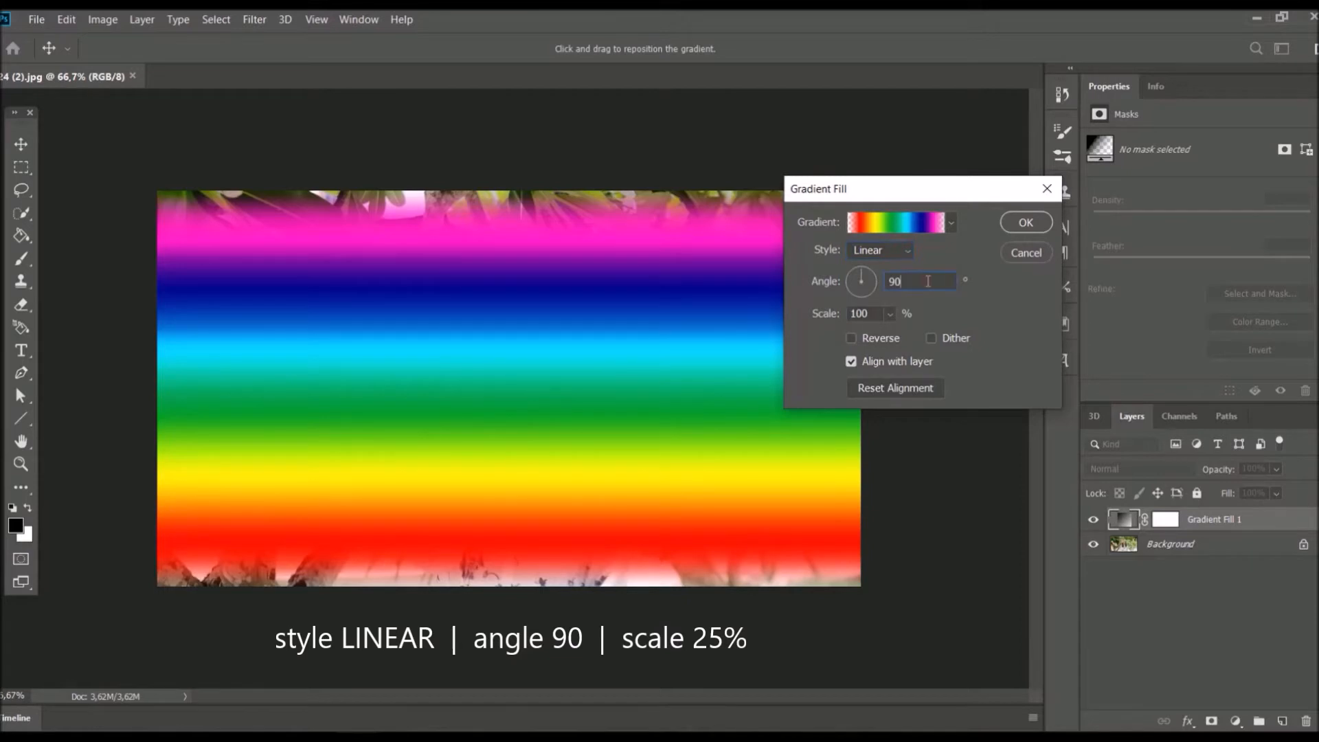
# - Set the linear gradient fill's scale to 25% and change the gradient layer's blend mode to Screen
pyautogui.doubleClick(871, 314)
pyautogui.write('25')
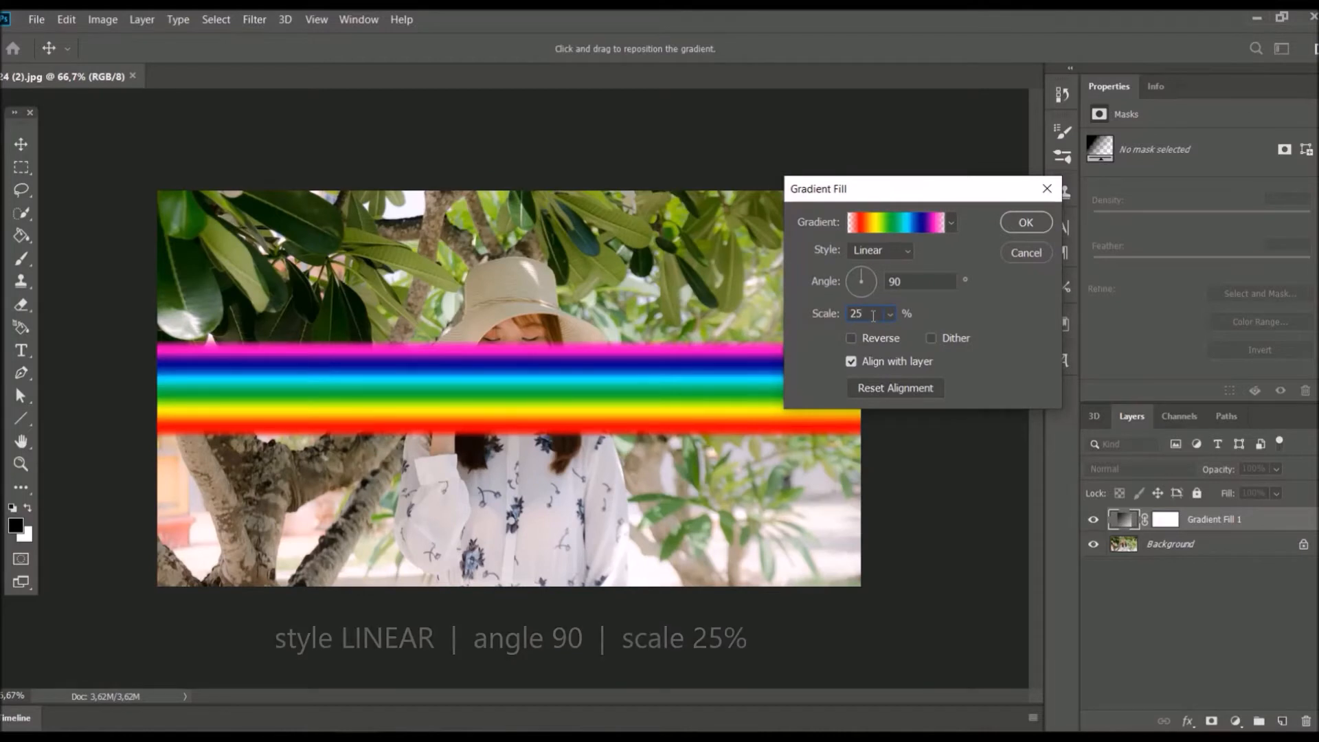
pyautogui.click(1025, 226)
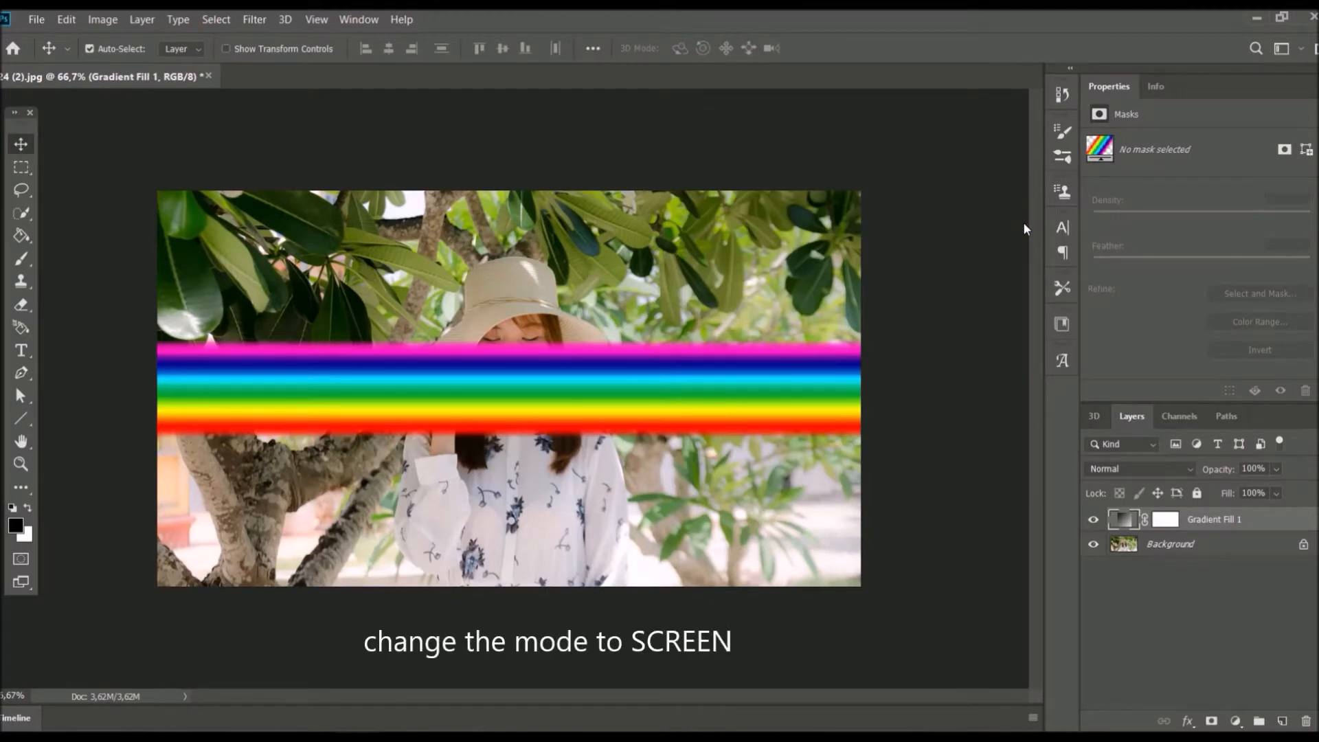
pyautogui.click(1189, 469)
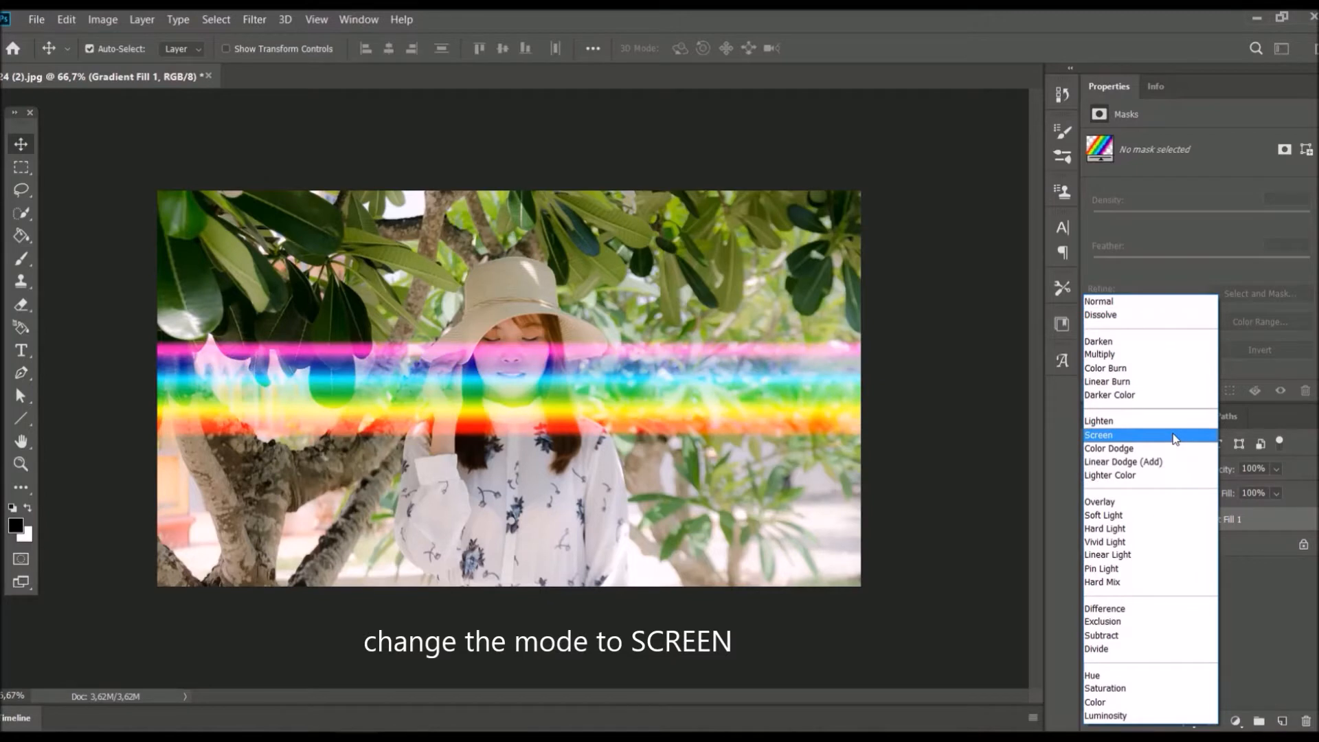
pyautogui.click(1176, 439)
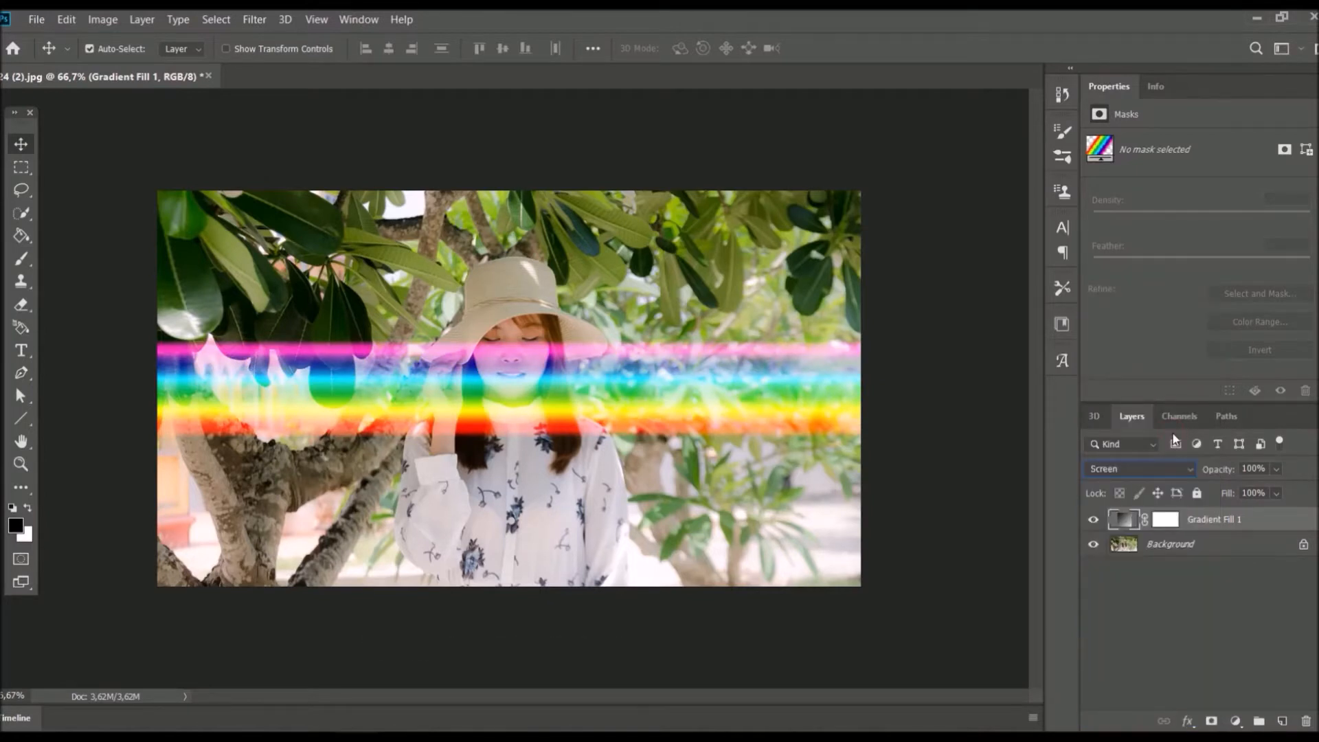
# - Convert the gradient layer to a smart object and apply the Polar Coordinates filter with Rectangular to Polar
pyautogui.click(255, 21)
pyautogui.moveTo(371, 240)
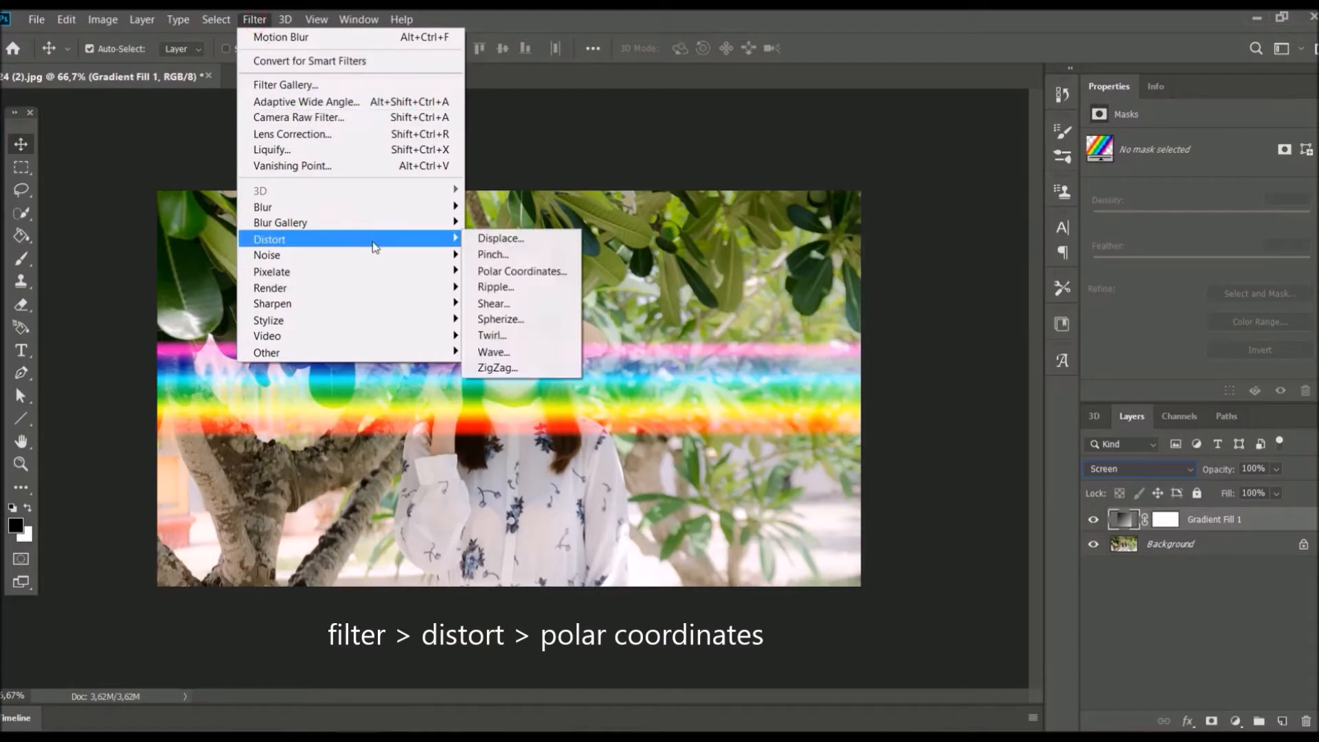
pyautogui.click(546, 272)
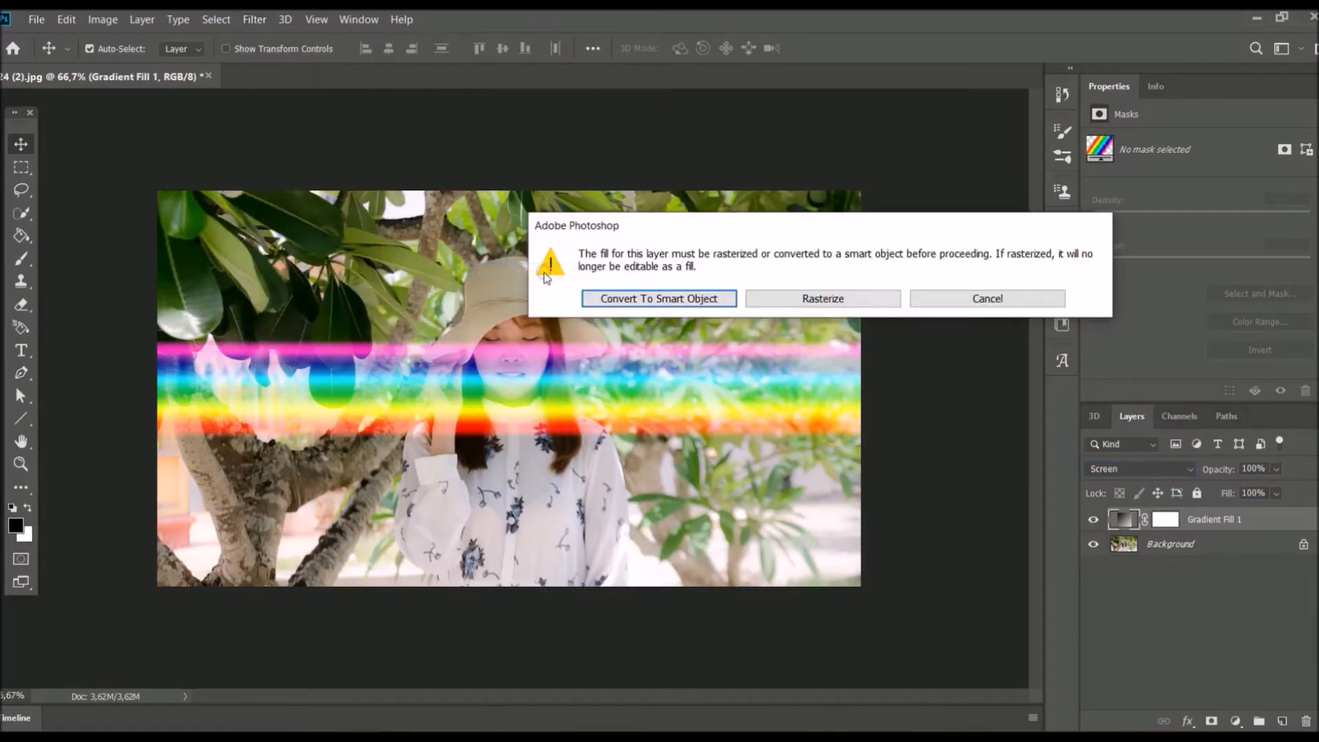
pyautogui.click(617, 297)
pyautogui.click(501, 401)
pyautogui.click(502, 401)
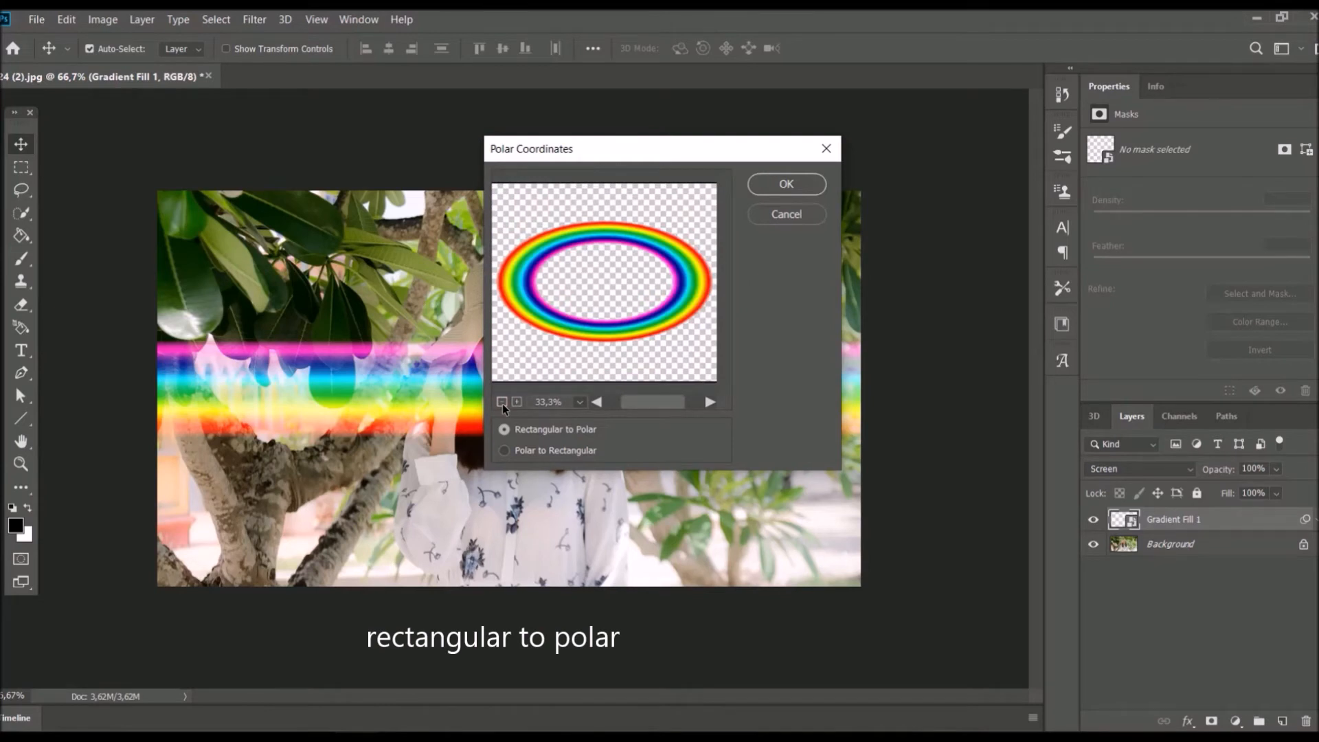
pyautogui.click(812, 183)
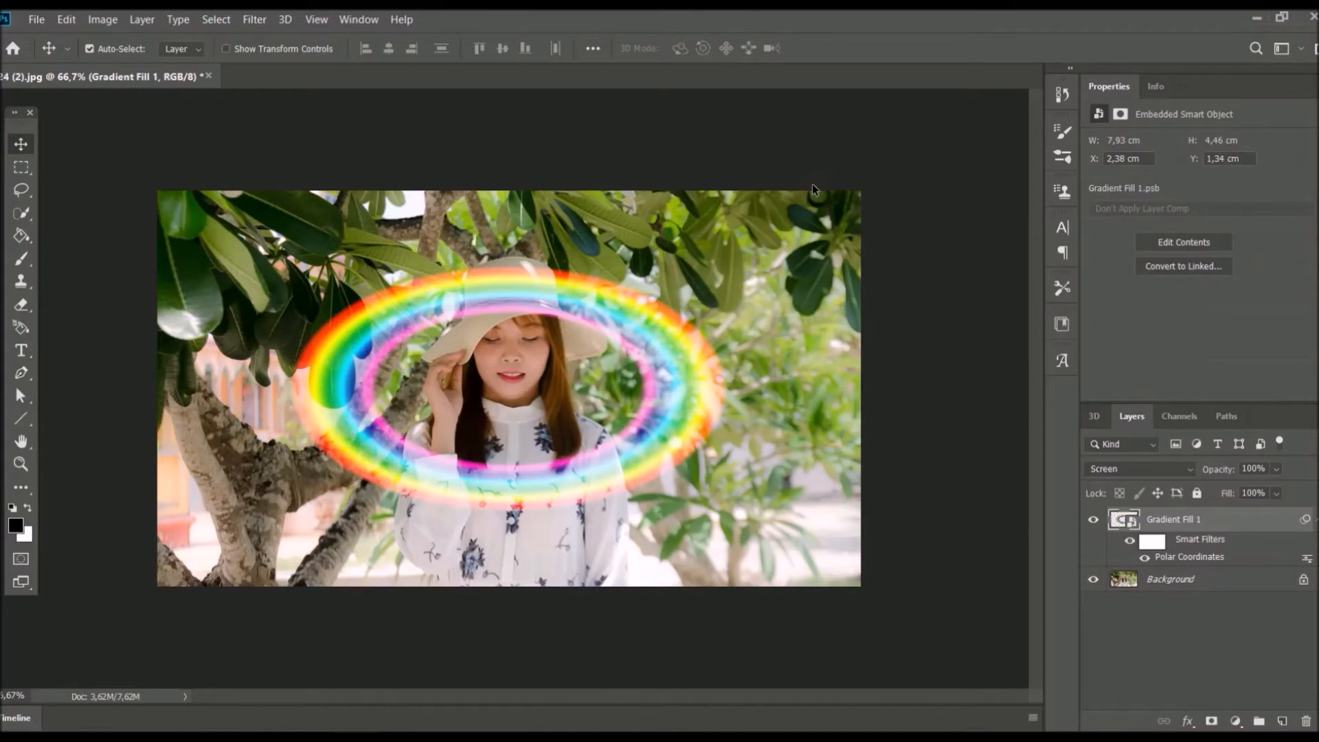
# - Apply a Motion Blur filter to the rainbow ring with an angle of 40° and a distance of 110 pixels
pyautogui.click(254, 21)
pyautogui.moveTo(413, 211)
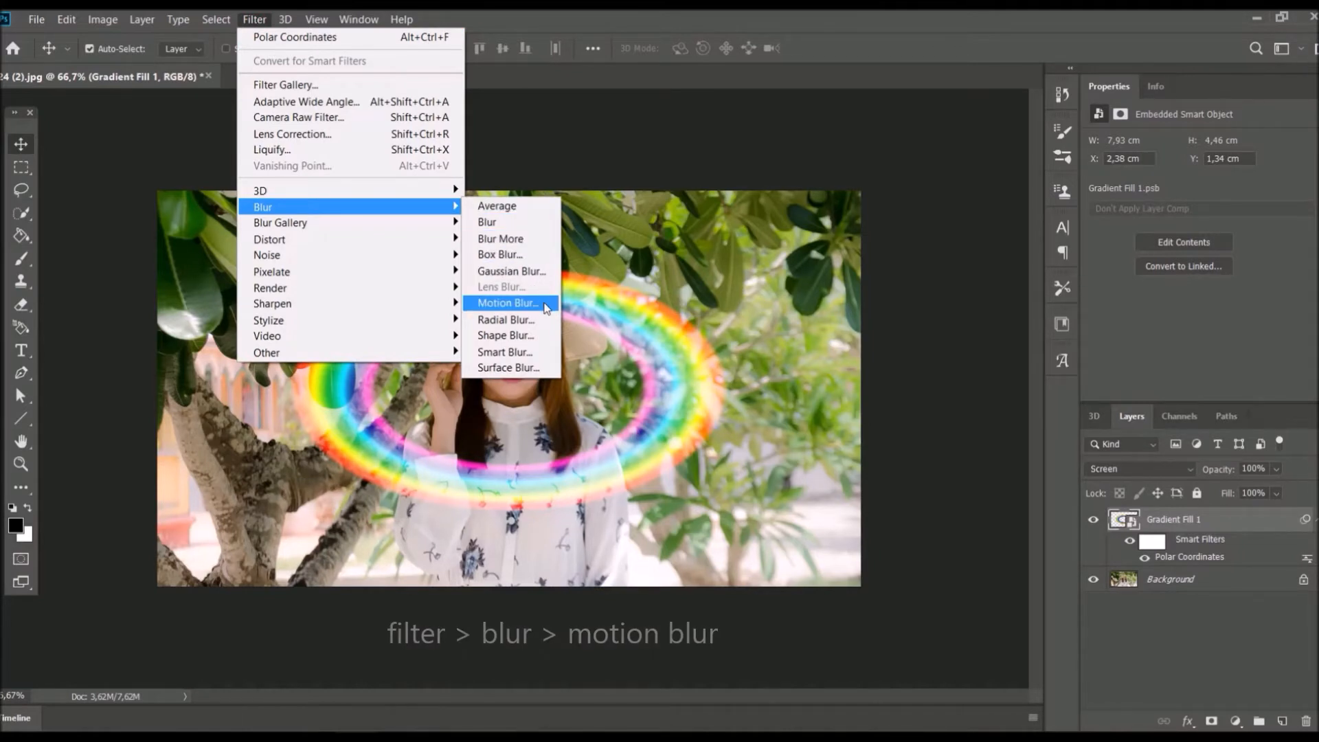
pyautogui.click(509, 303)
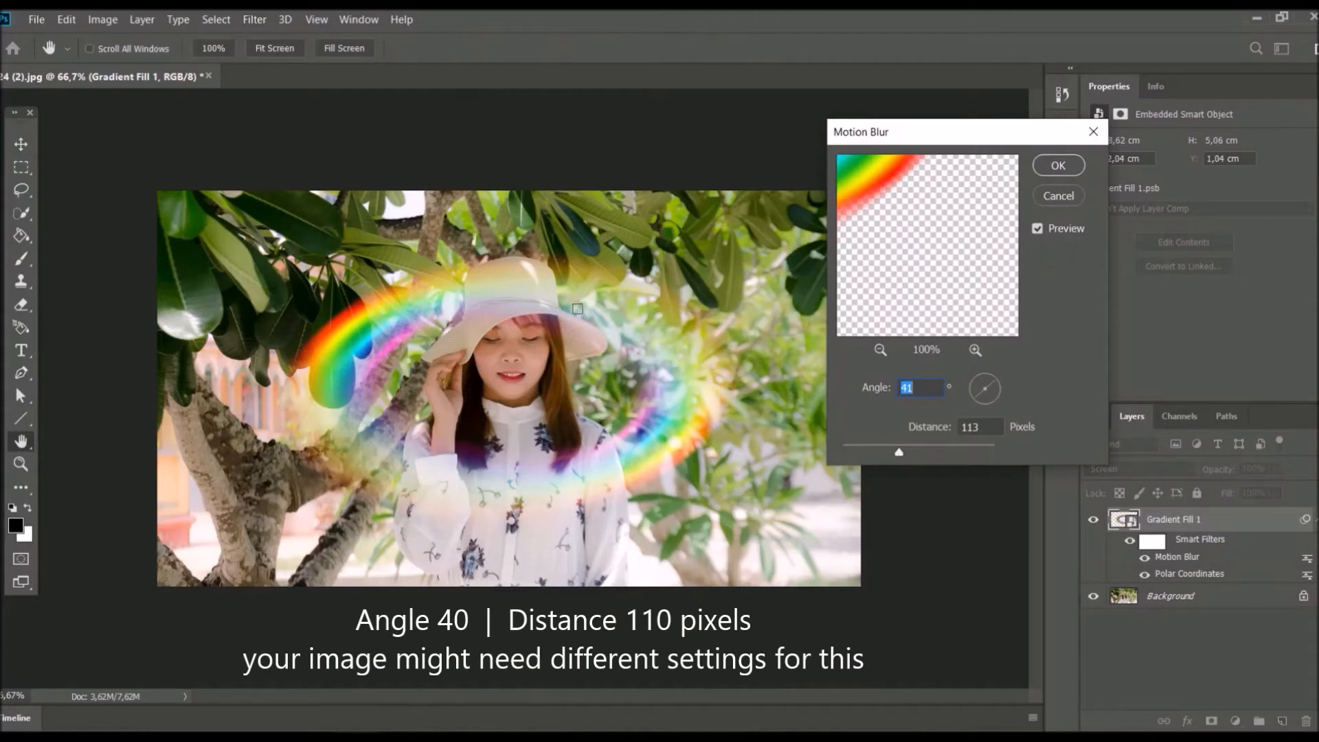
pyautogui.click(927, 388)
pyautogui.press('BackSpace')
pyautogui.write('30')
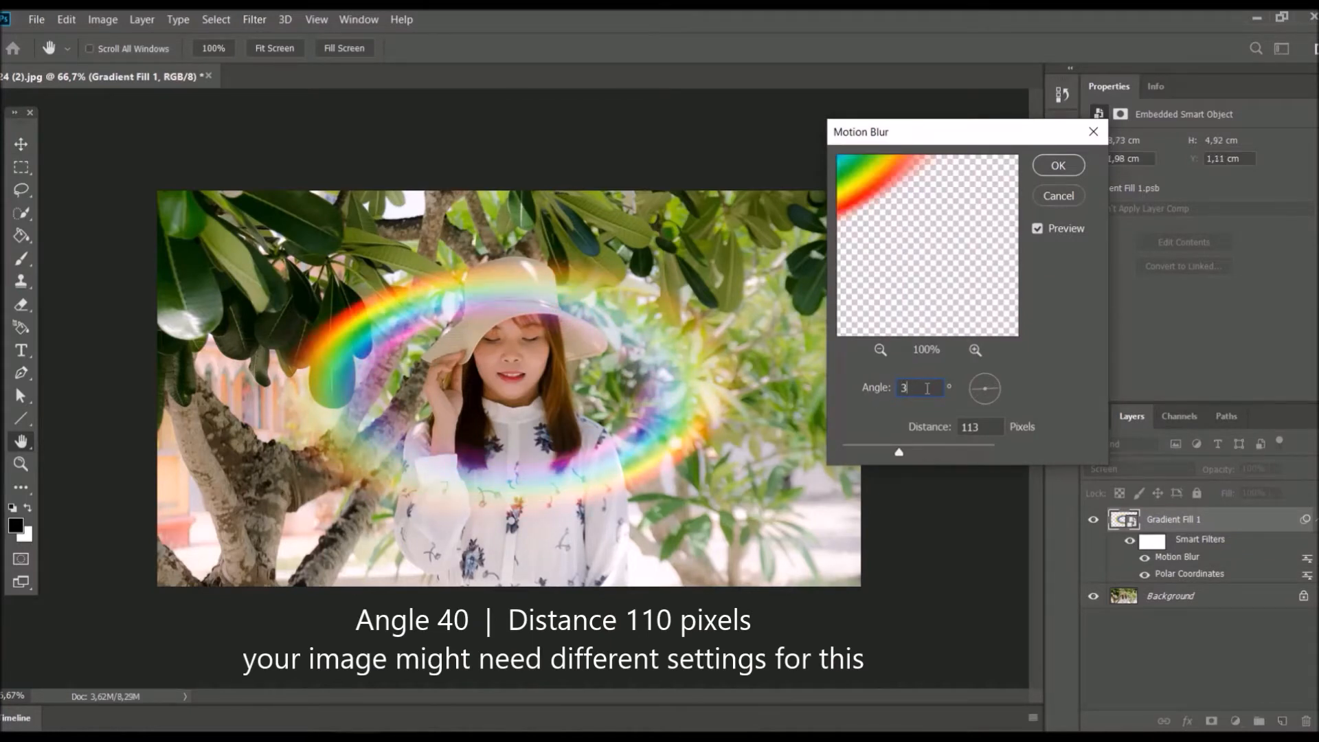
pyautogui.press('BackSpace')
pyautogui.write('40')
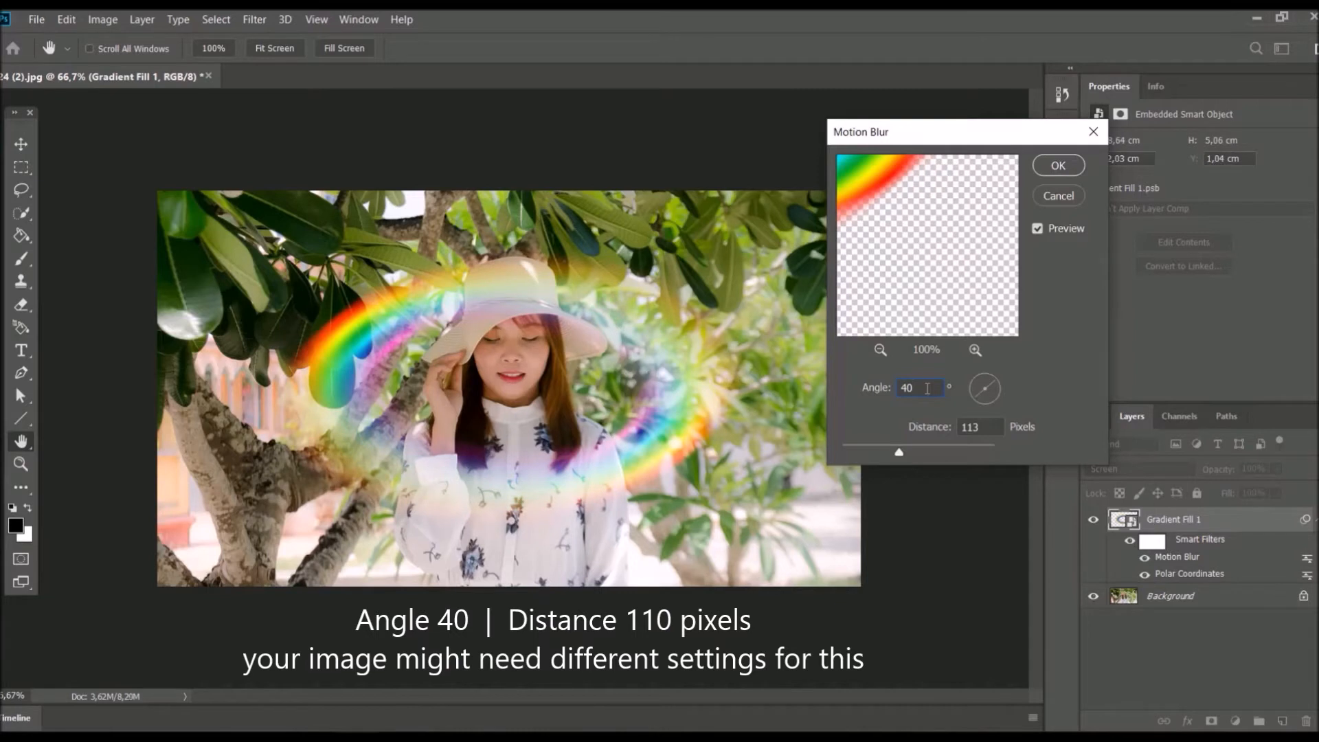
pyautogui.press('Tab')
pyautogui.write('110')
pyautogui.click(1052, 166)
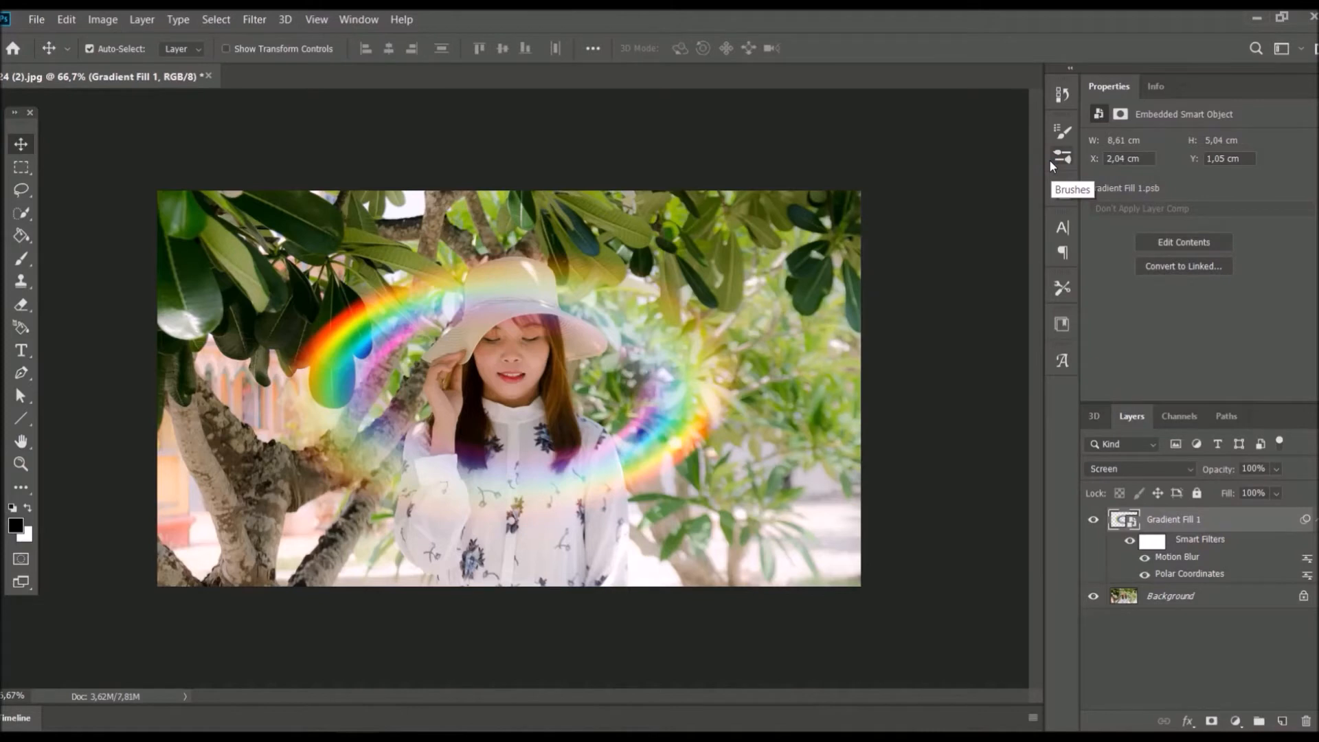
# - Convert the blurred rainbow layer to a new smart object and scale it up to about 188%, roughly centred over the photo
pyautogui.rightClick(1276, 519)
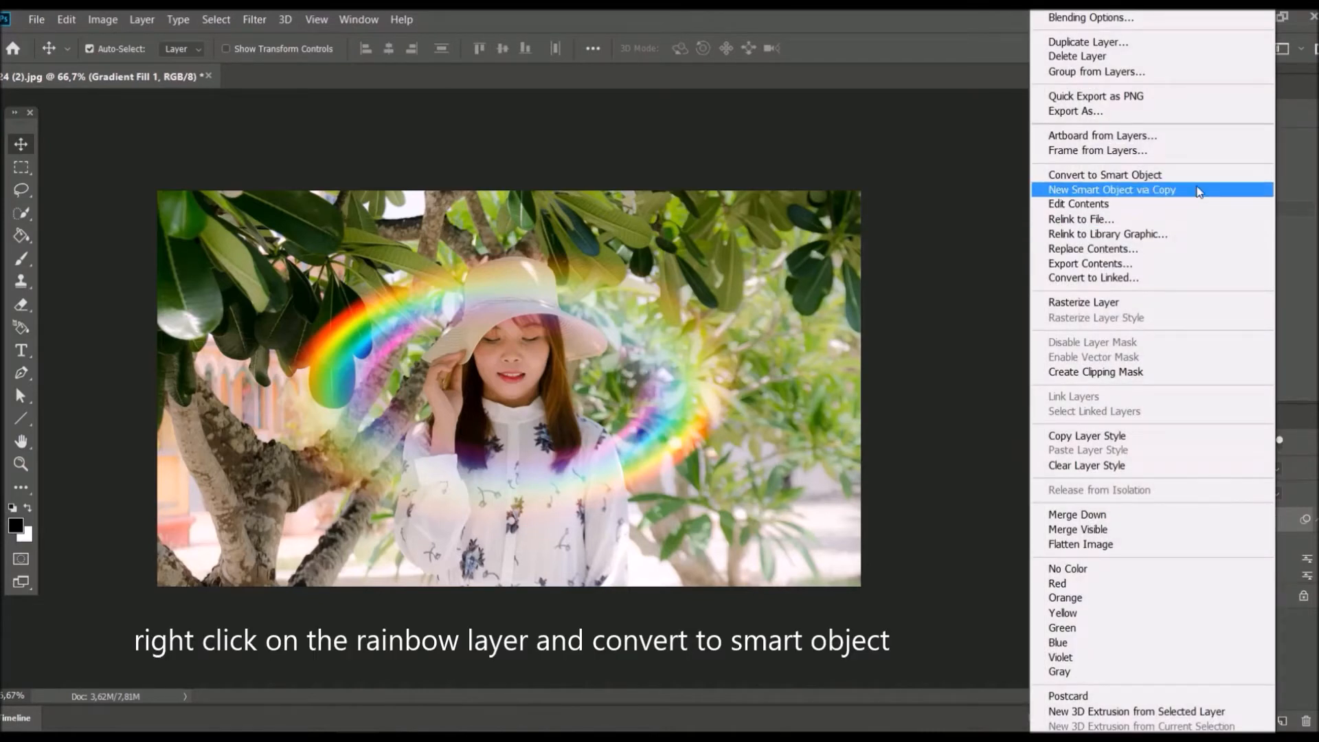
pyautogui.click(1200, 180)
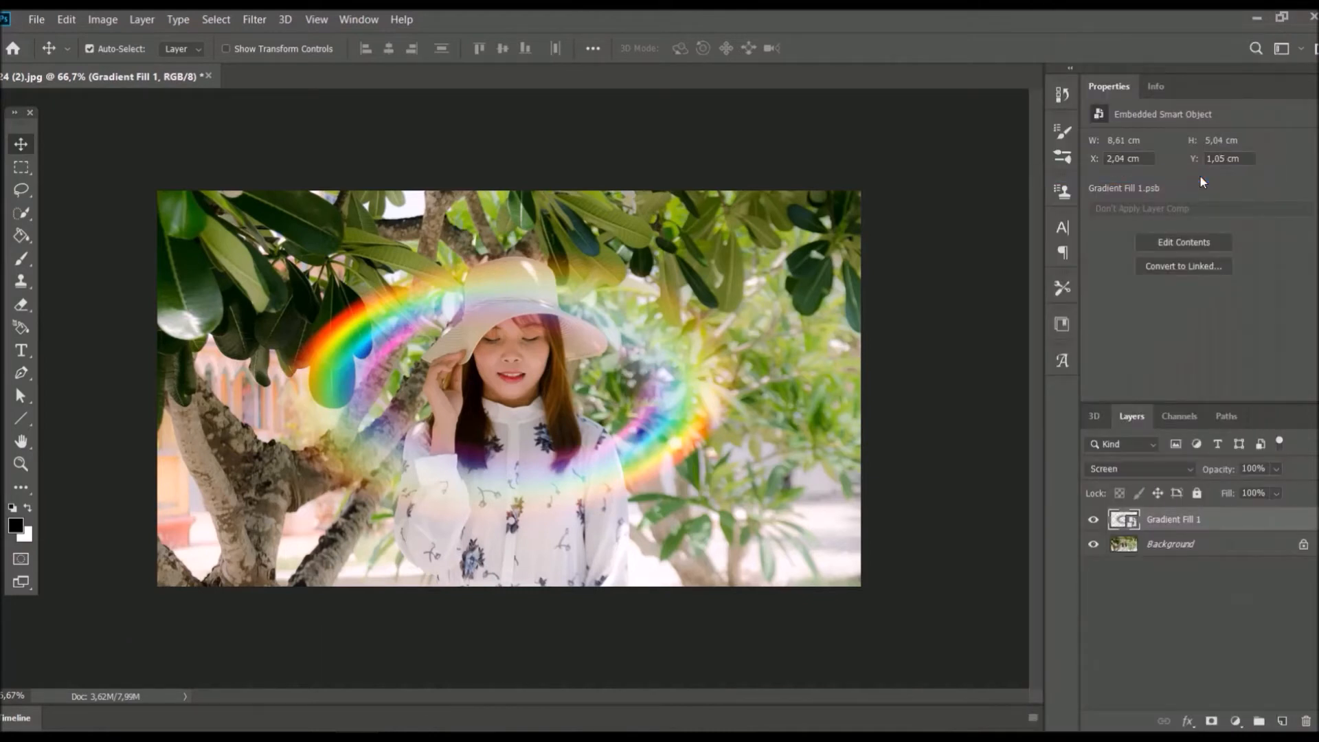
pyautogui.hotkey('ctrl', 't')
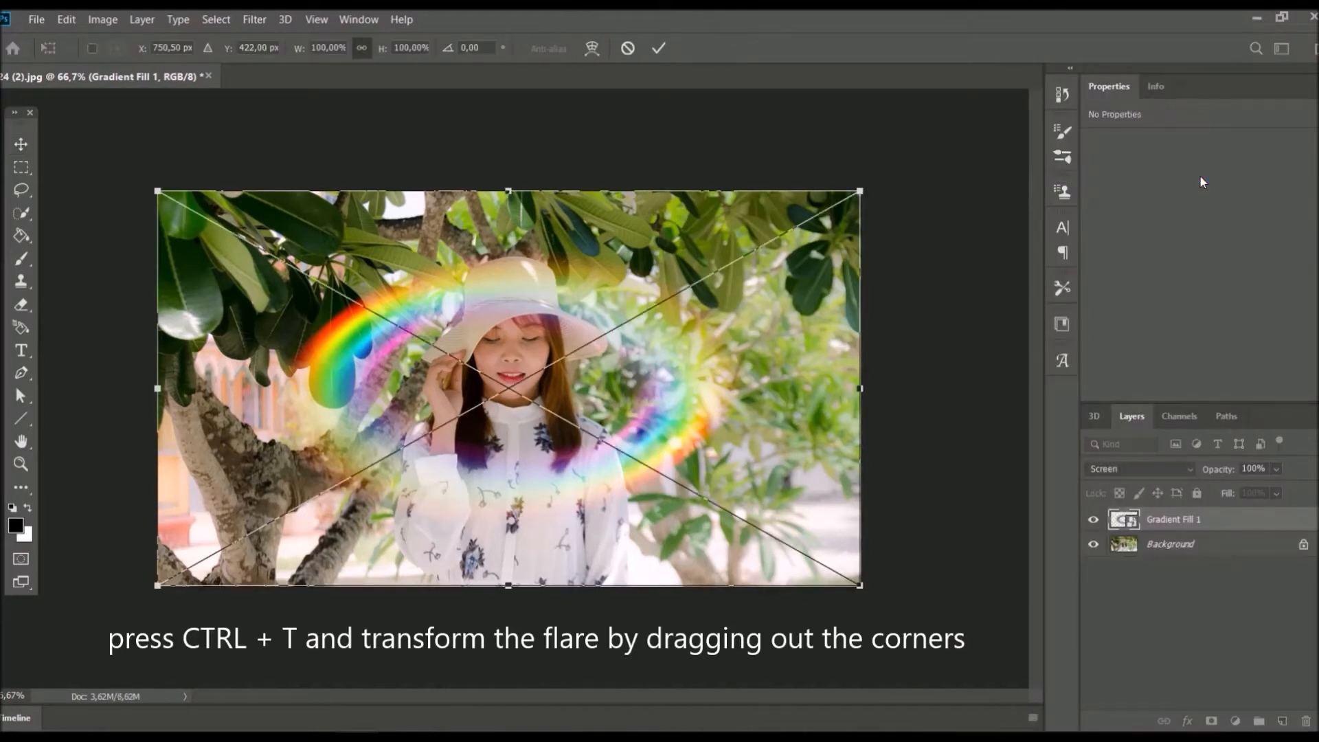
pyautogui.hotkey('ctrl', '-')
pyautogui.hotkey('ctrl', '-')
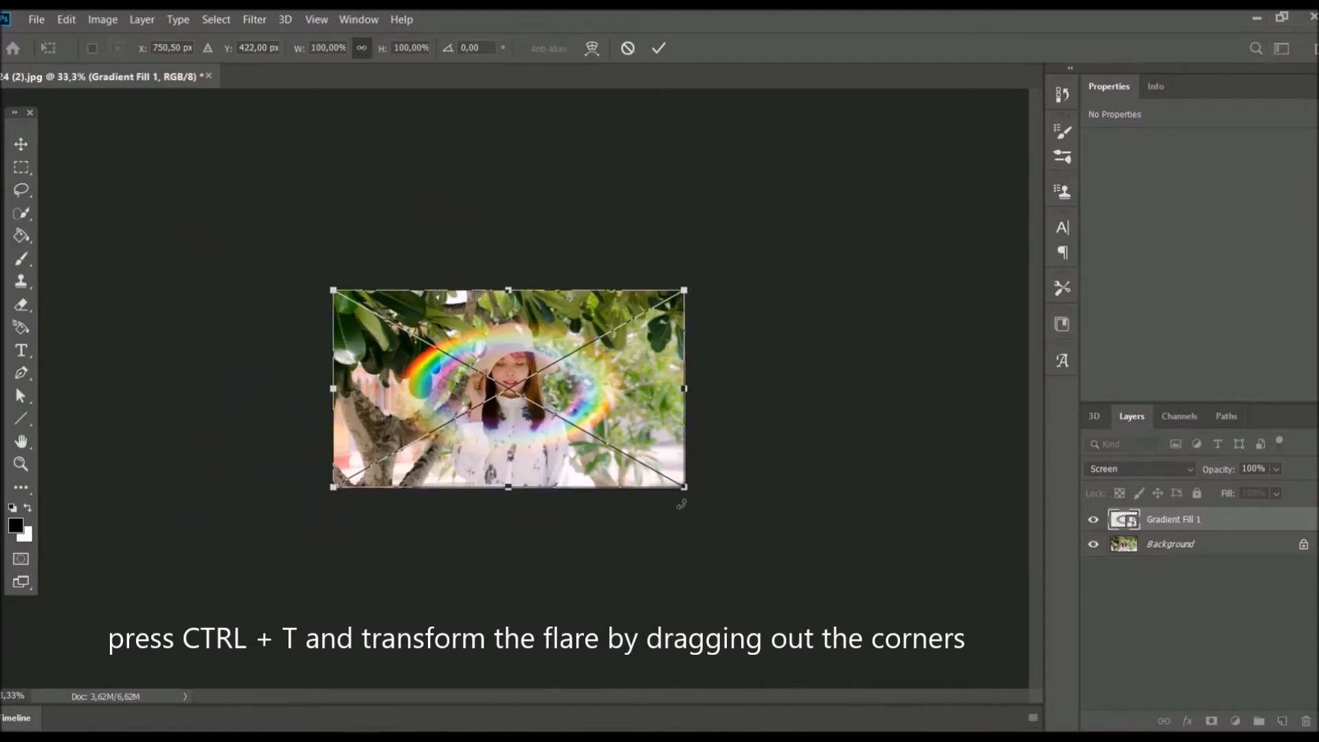
pyautogui.moveTo(684, 487); pyautogui.dragTo(797, 551)
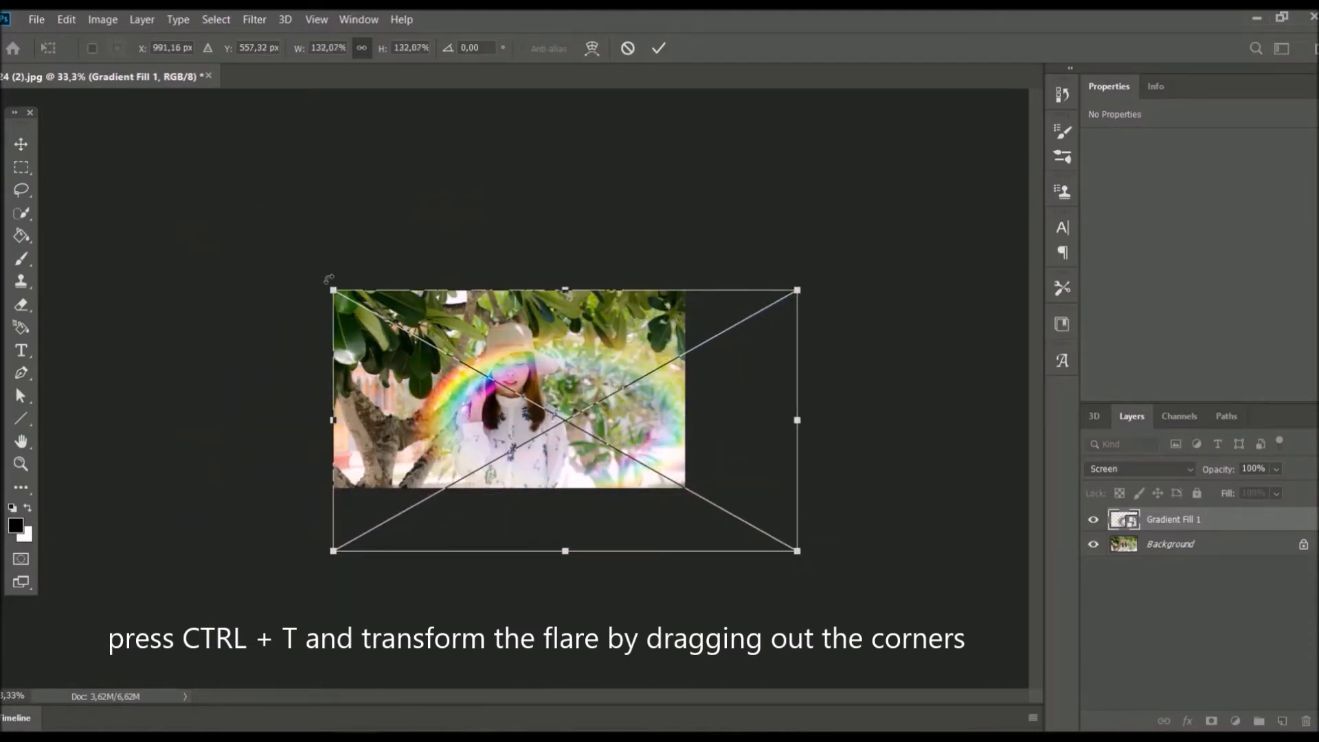
pyautogui.moveTo(332, 289); pyautogui.dragTo(172, 199)
pyautogui.moveTo(791, 551); pyautogui.dragTo(835, 572)
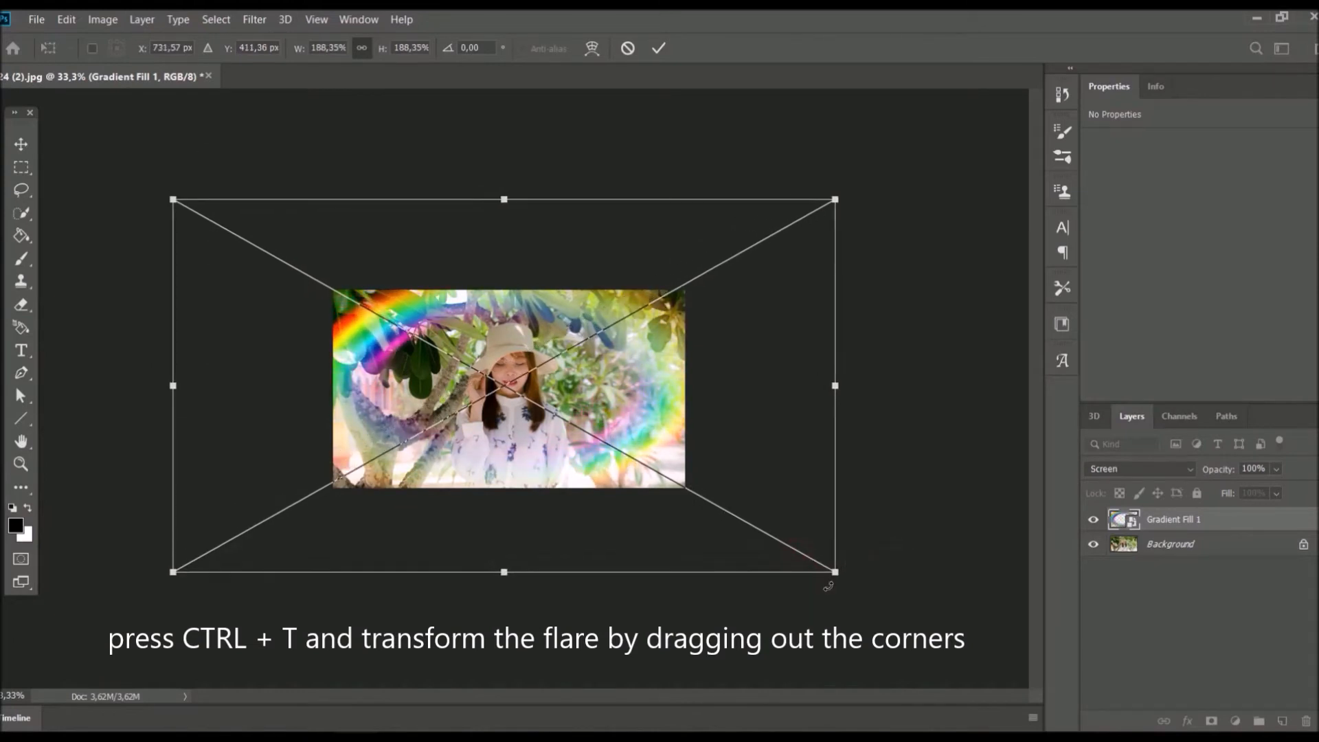
# - Distort the rainbow layer by moving individual corners outward to about 227% width and 255% height, keeping the rainbow arc across the photo's upper-left corner
pyautogui.moveTo(835, 204); pyautogui.dragTo(867, 156)
pyautogui.moveTo(173, 200); pyautogui.dragTo(147, 171)
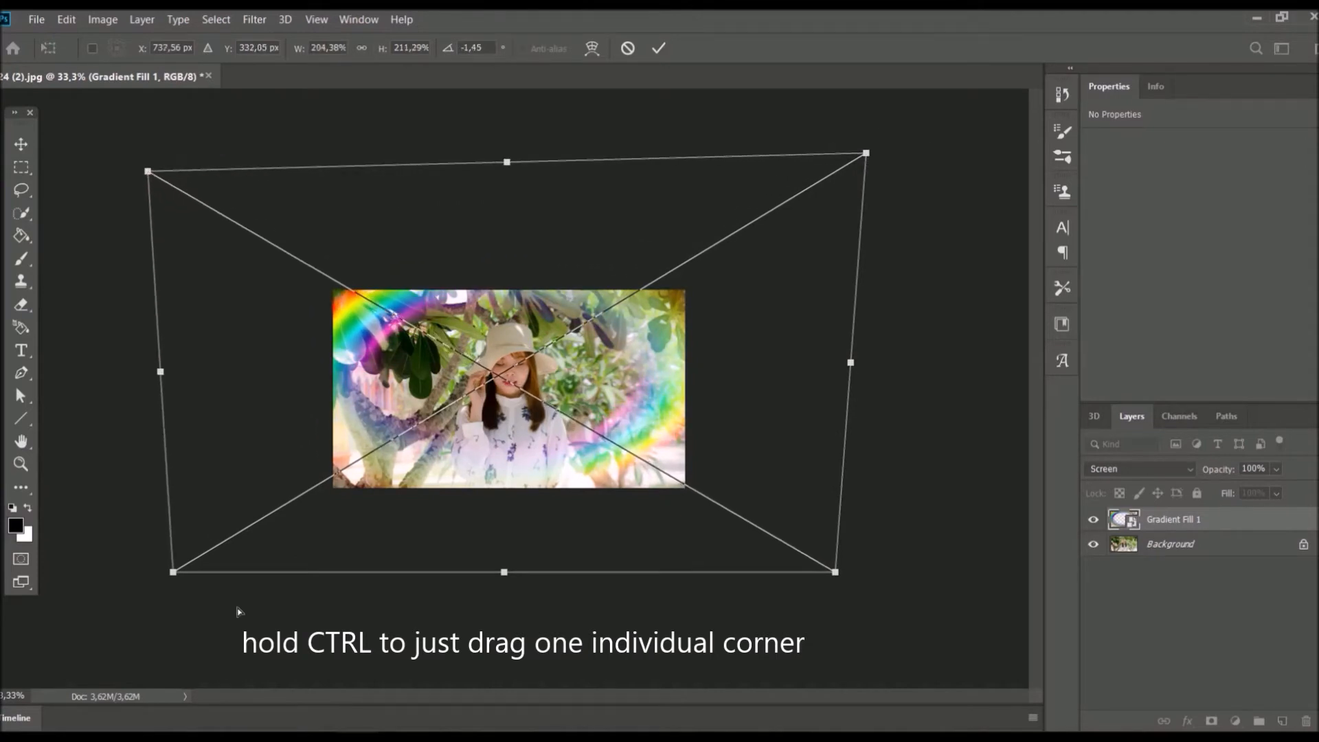
pyautogui.moveTo(173, 572); pyautogui.dragTo(139, 614)
pyautogui.moveTo(148, 171); pyautogui.dragTo(133, 140)
pyautogui.moveTo(834, 571); pyautogui.dragTo(904, 636)
pyautogui.moveTo(510, 383); pyautogui.dragTo(520, 397)
pyautogui.moveTo(147, 156); pyautogui.dragTo(142, 152)
pyautogui.moveTo(919, 651); pyautogui.dragTo(930, 665)
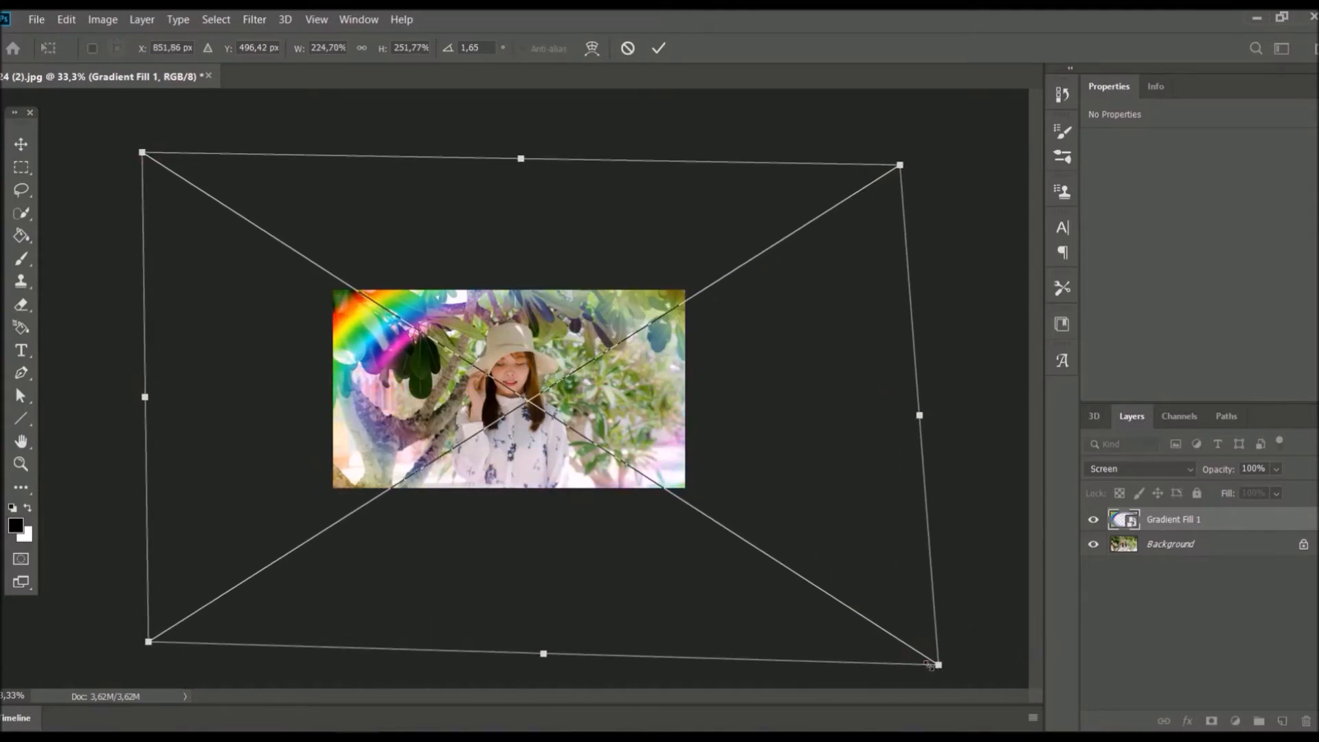
pyautogui.moveTo(142, 152); pyautogui.dragTo(133, 147)
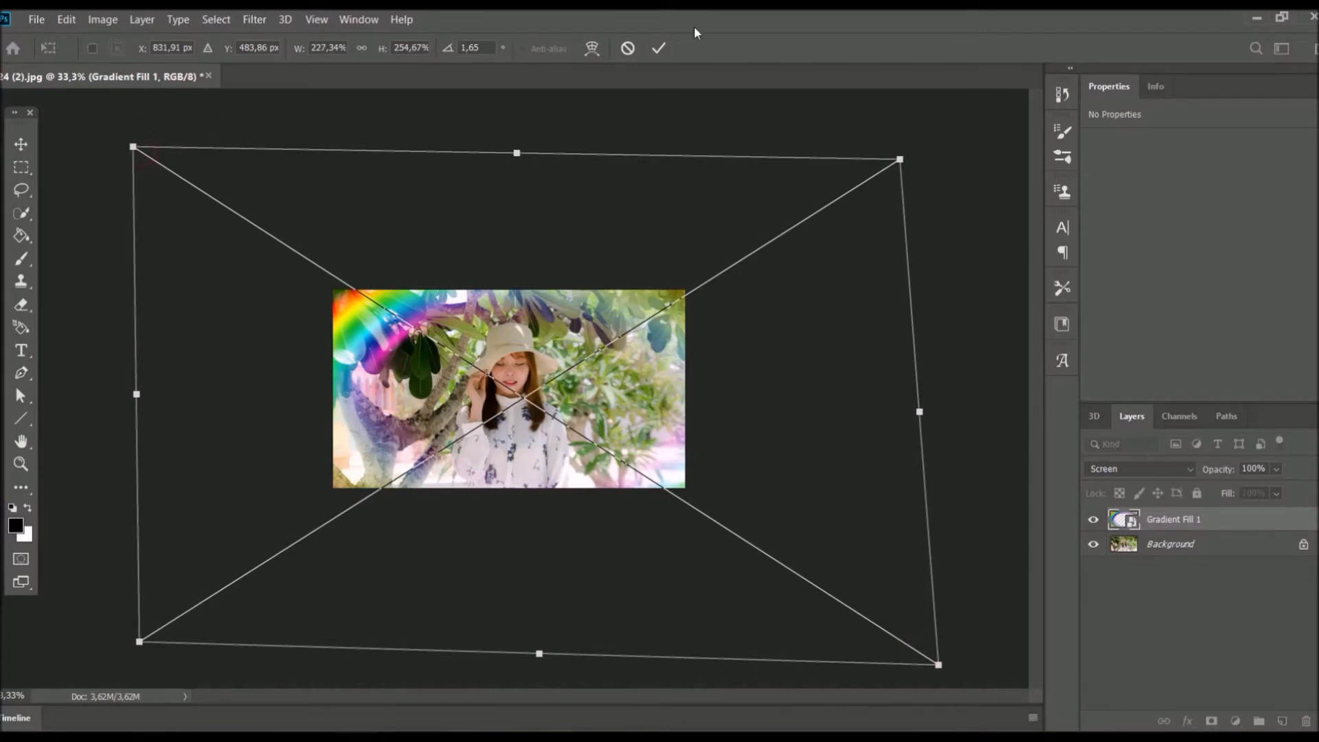
pyautogui.click(657, 49)
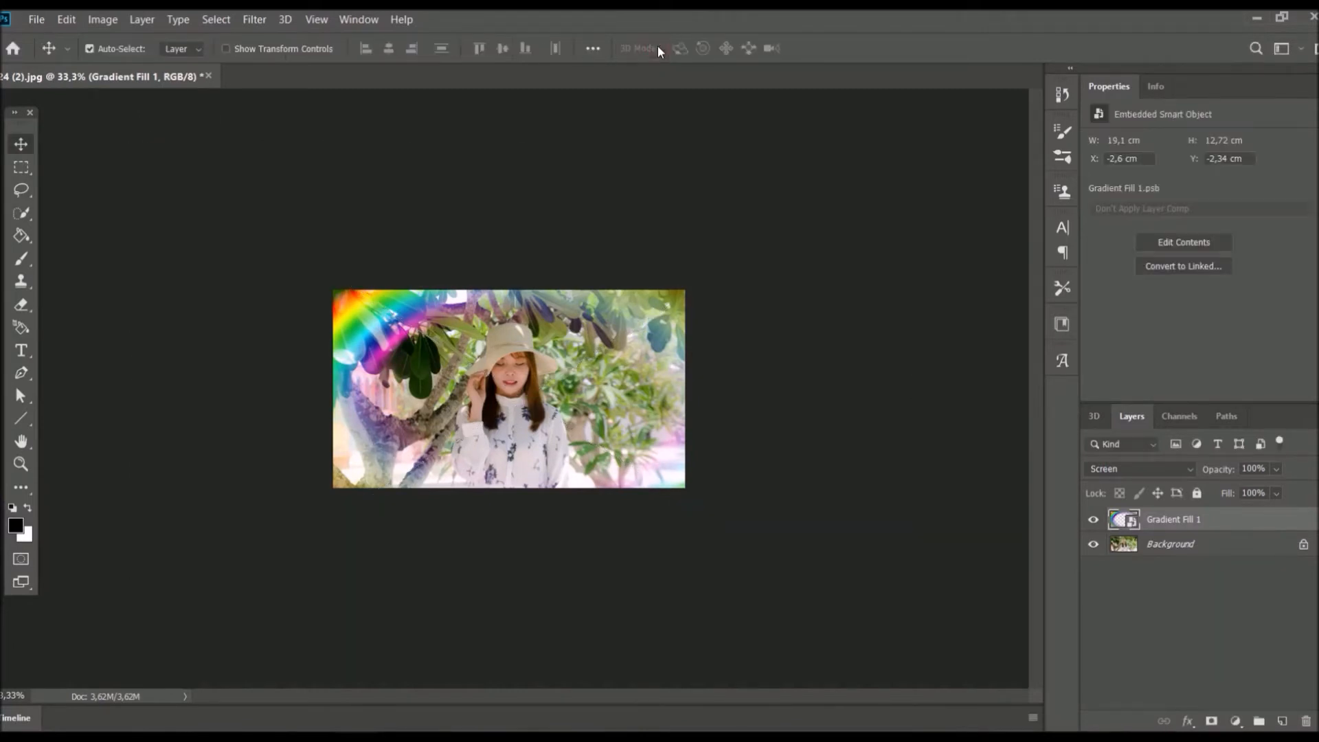
# - Lower the brightness and contrast of the rainbow layer with a Brightness/Contrast adjustment
pyautogui.hotkey('ctrl', '+')
pyautogui.hotkey('ctrl', '+')
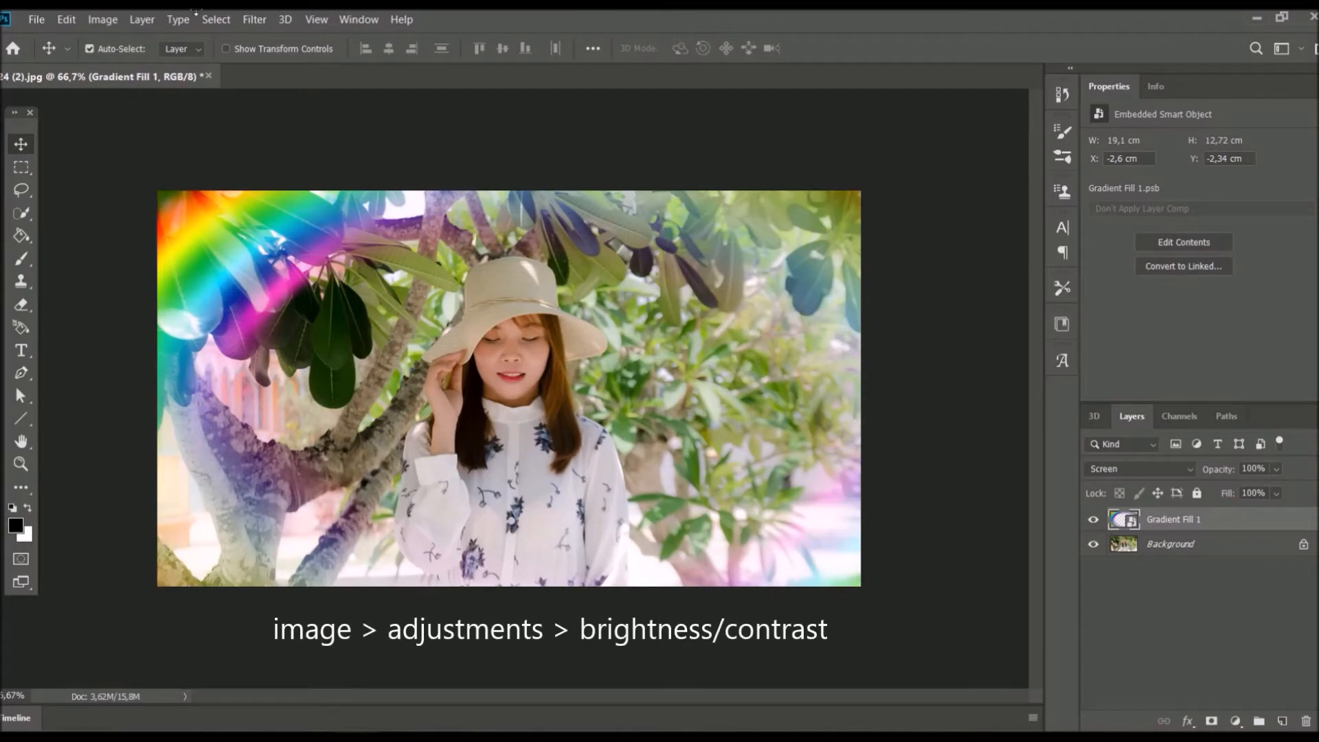
pyautogui.click(103, 20)
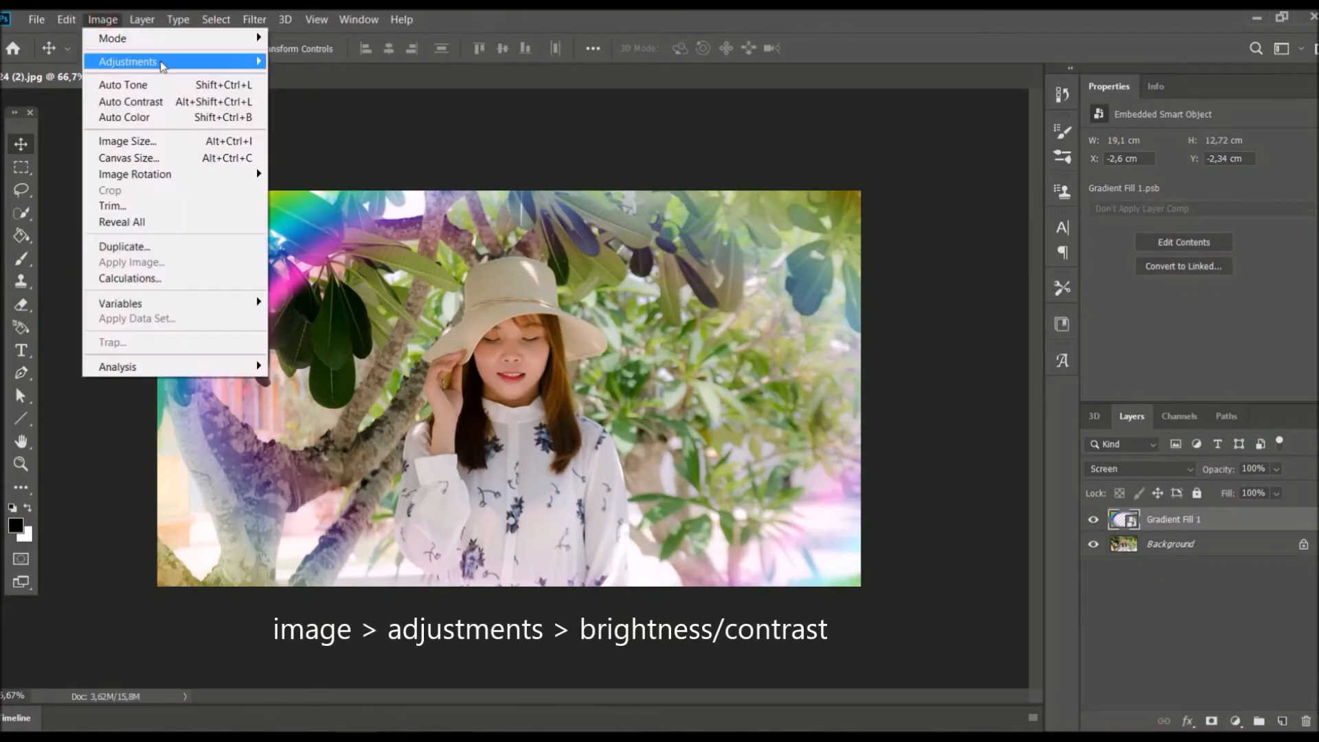
pyautogui.moveTo(163, 66)
pyautogui.click(347, 62)
pyautogui.click(947, 197)
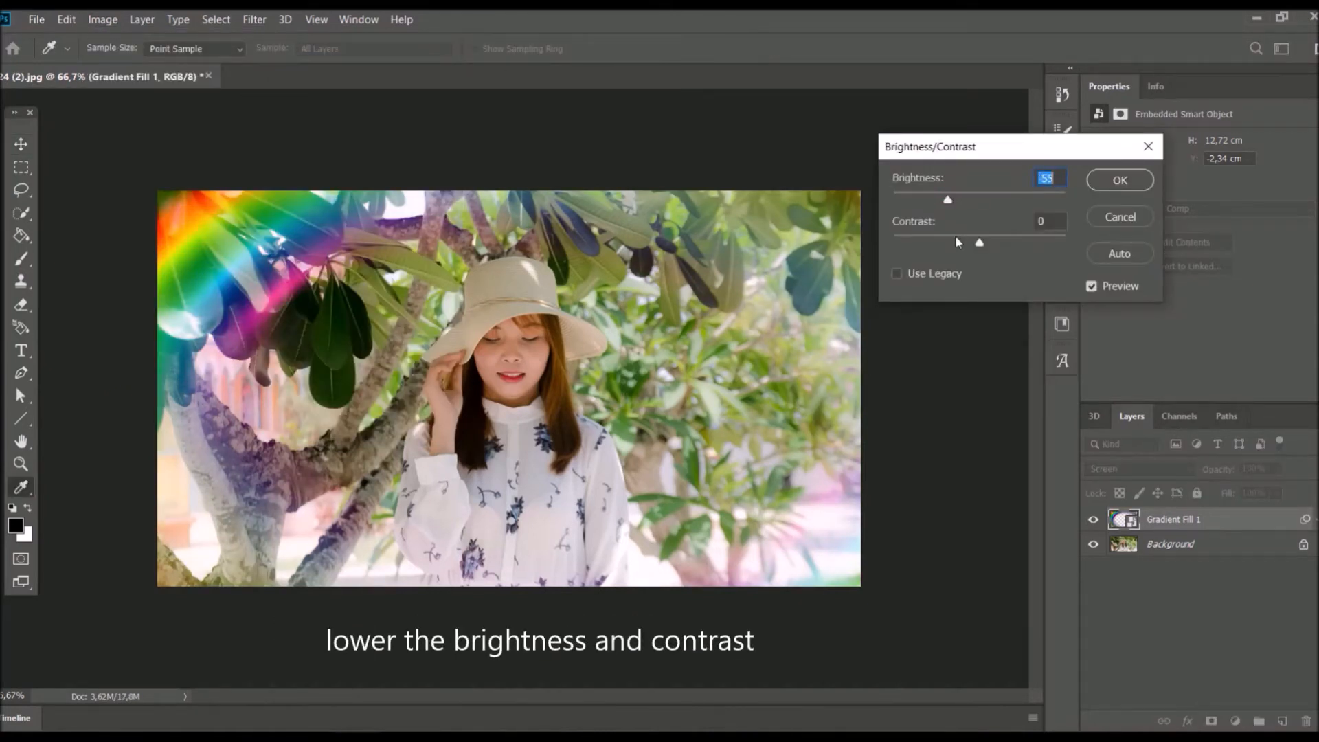
pyautogui.moveTo(944, 242); pyautogui.dragTo(941, 199)
pyautogui.click(944, 200)
pyautogui.click(1127, 180)
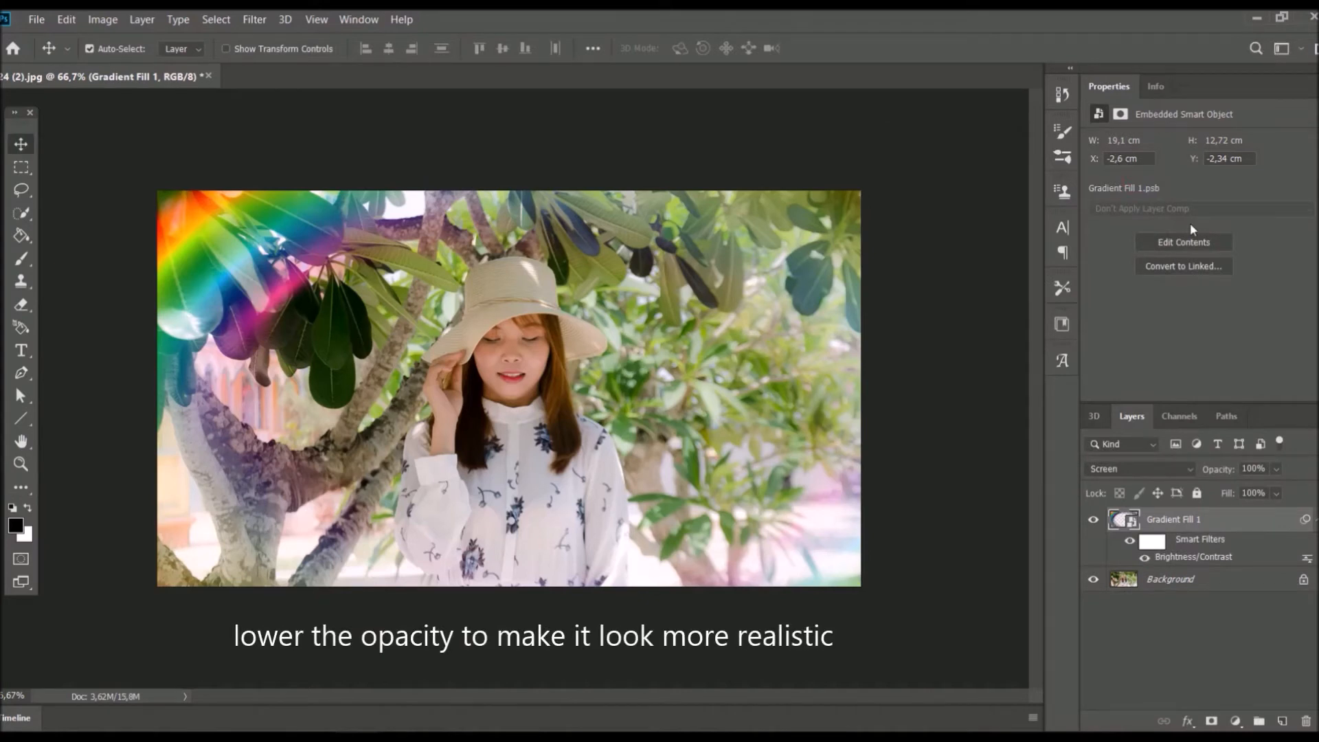
# - Reduce the rainbow layer's opacity to 83%
pyautogui.click(1276, 468)
pyautogui.moveTo(1298, 491); pyautogui.dragTo(1279, 492)
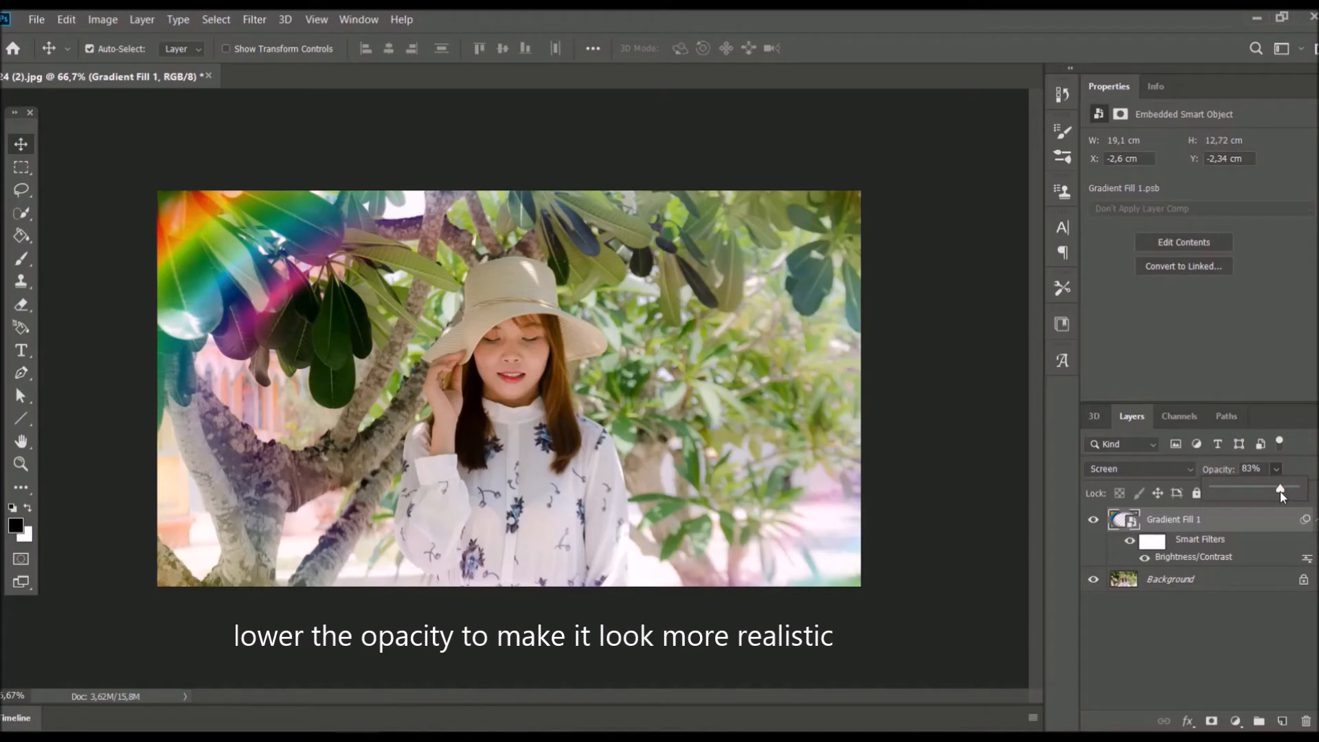
pyautogui.click(1300, 465)
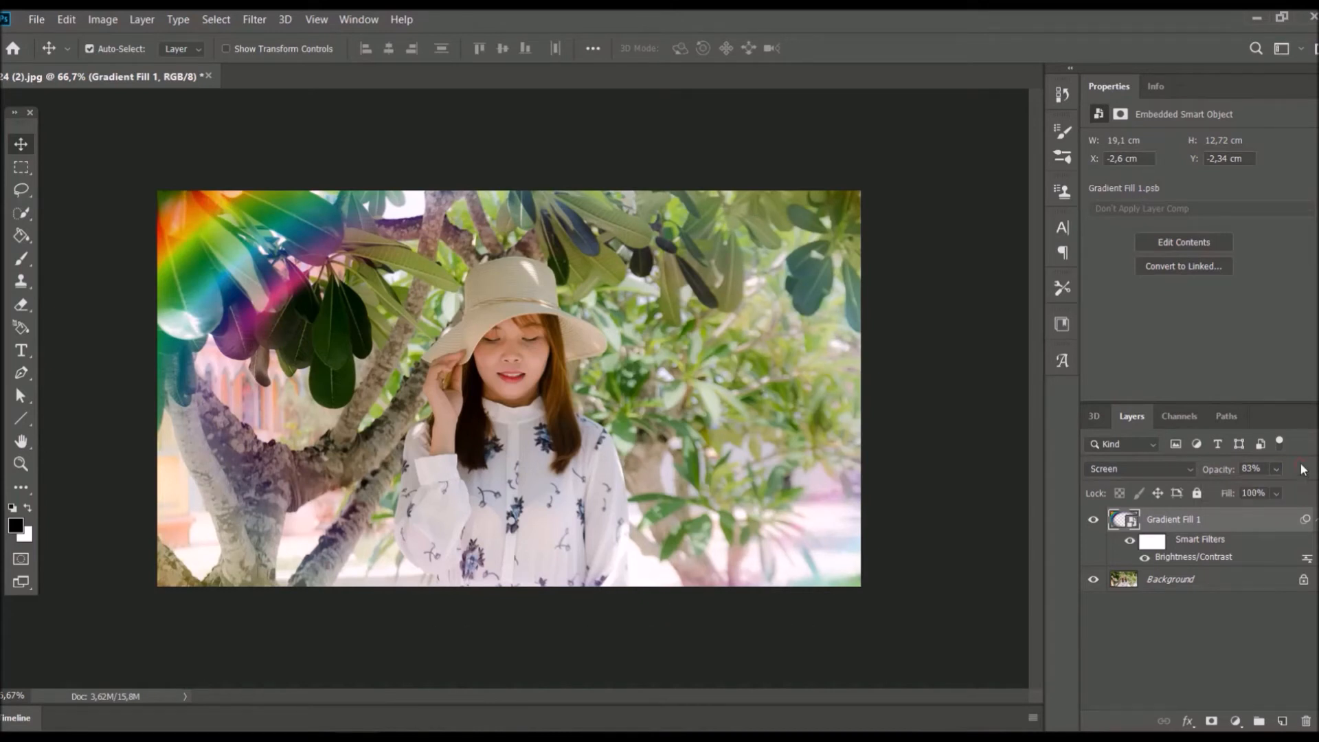
# - Select the Background layer and set up the Brush tool with the Soft Round brush at 10% opacity
pyautogui.click(1173, 581)
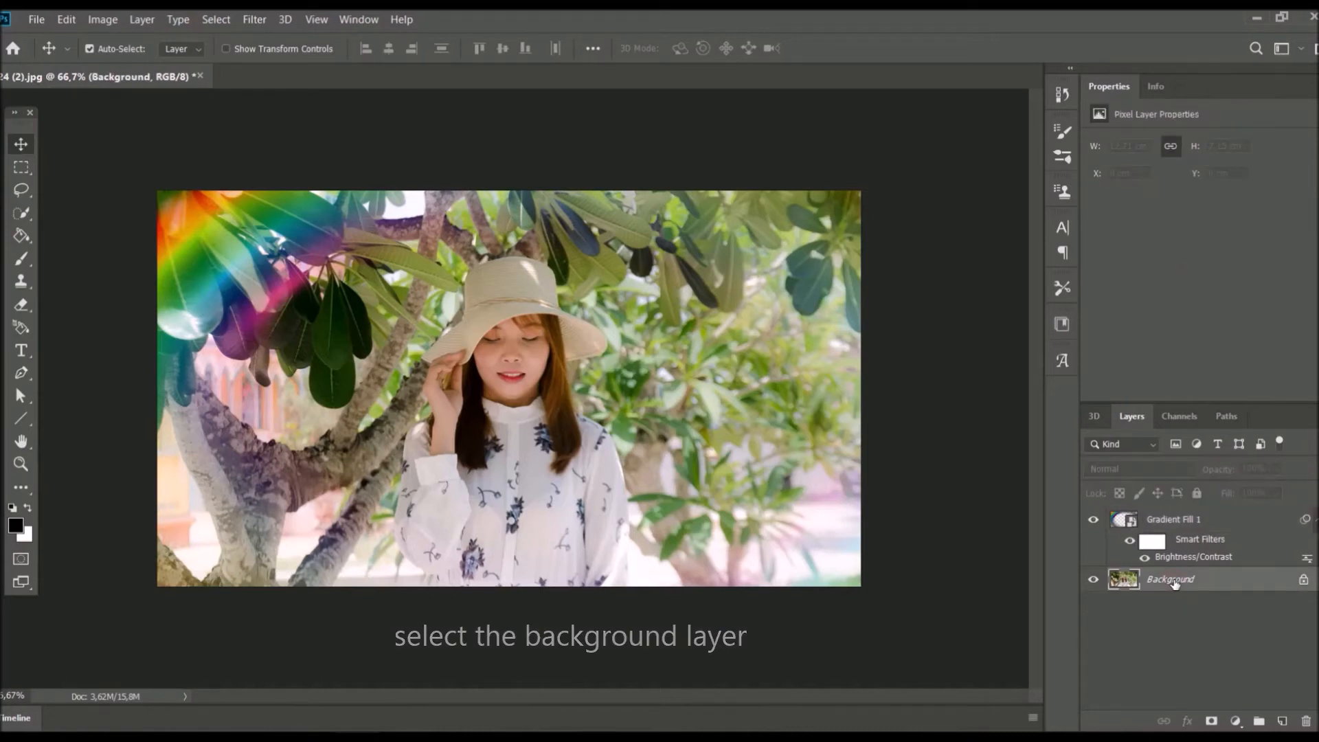
pyautogui.click(26, 253)
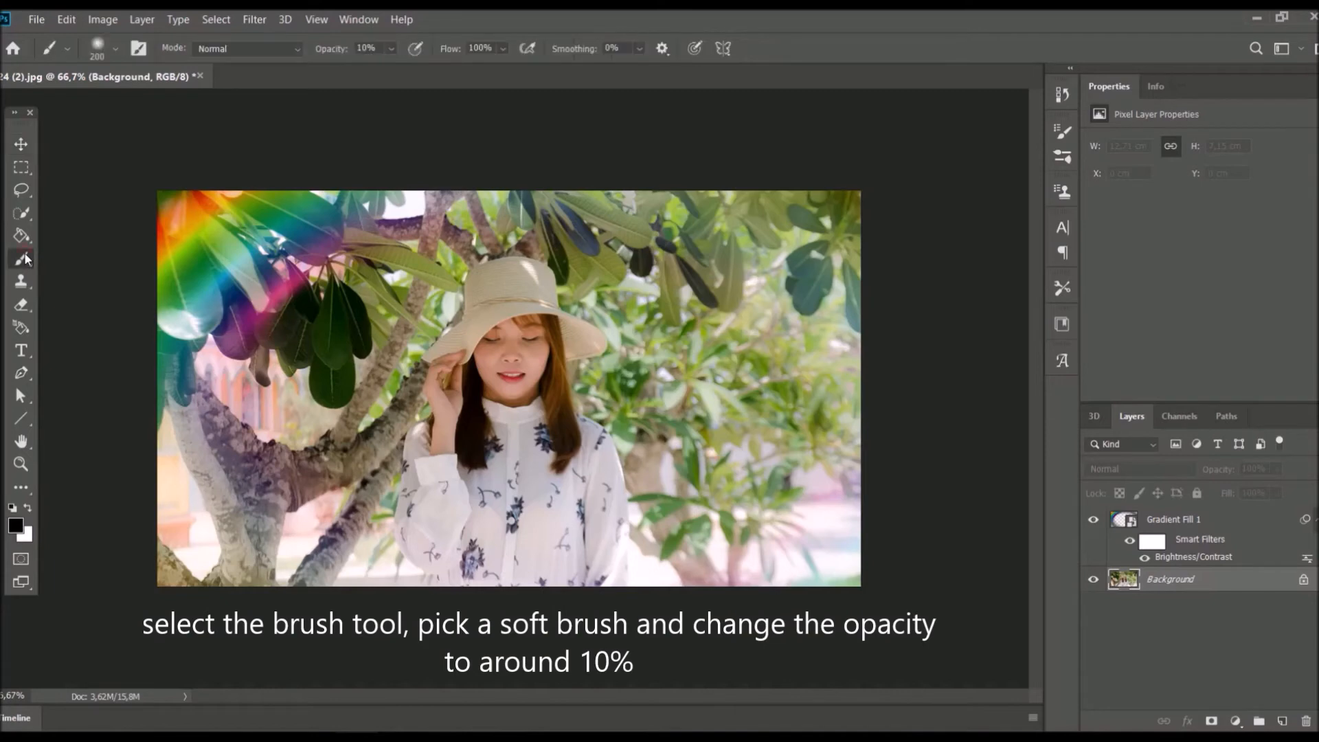
pyautogui.click(115, 49)
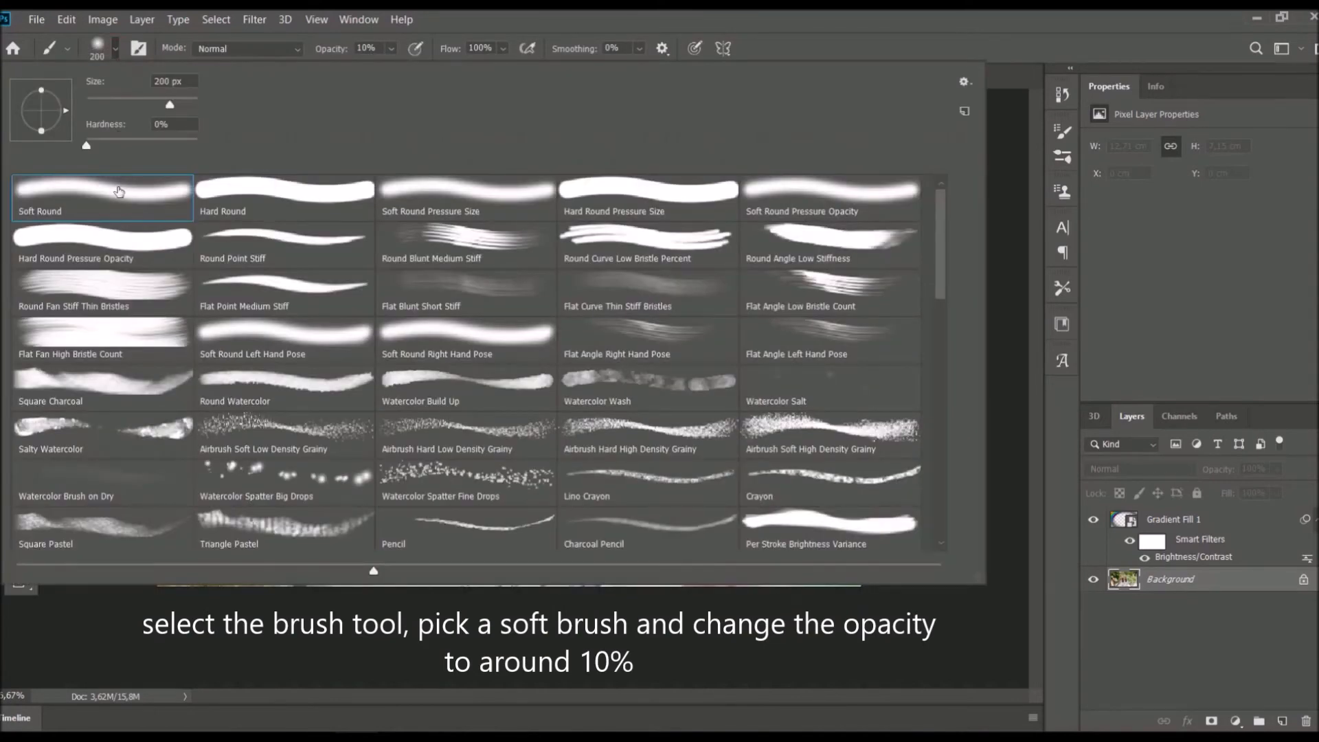
pyautogui.click(117, 190)
pyautogui.click(391, 50)
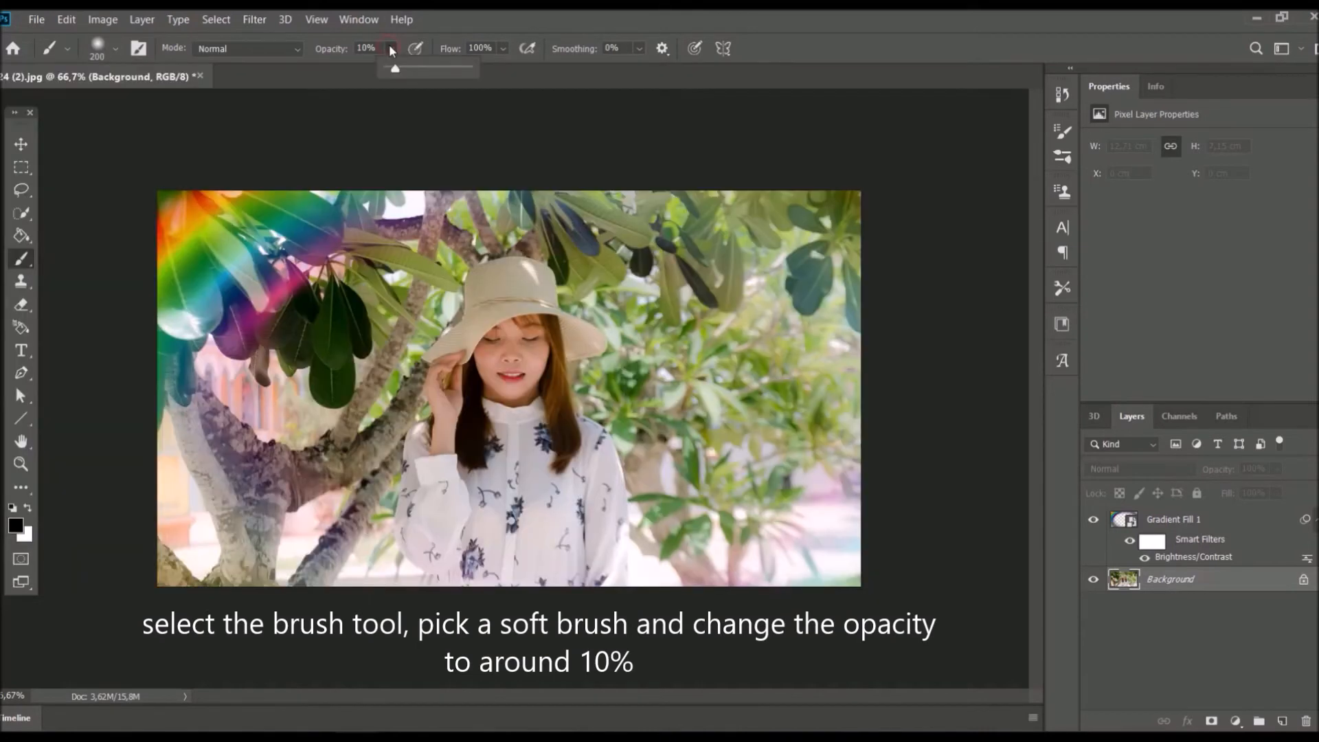
pyautogui.click(389, 47)
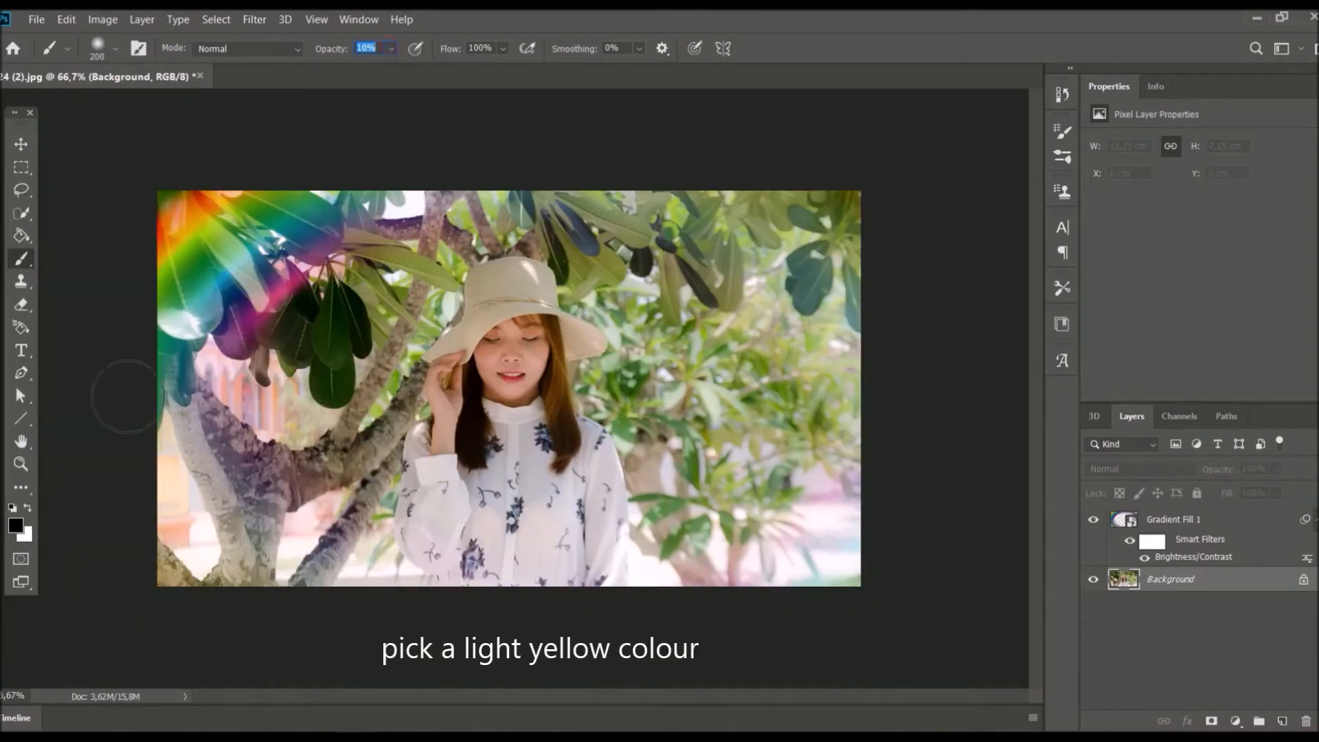
# - Set the foreground colour to a light yellow with a hue of about 56° and return to the Brush tool
pyautogui.click(15, 527)
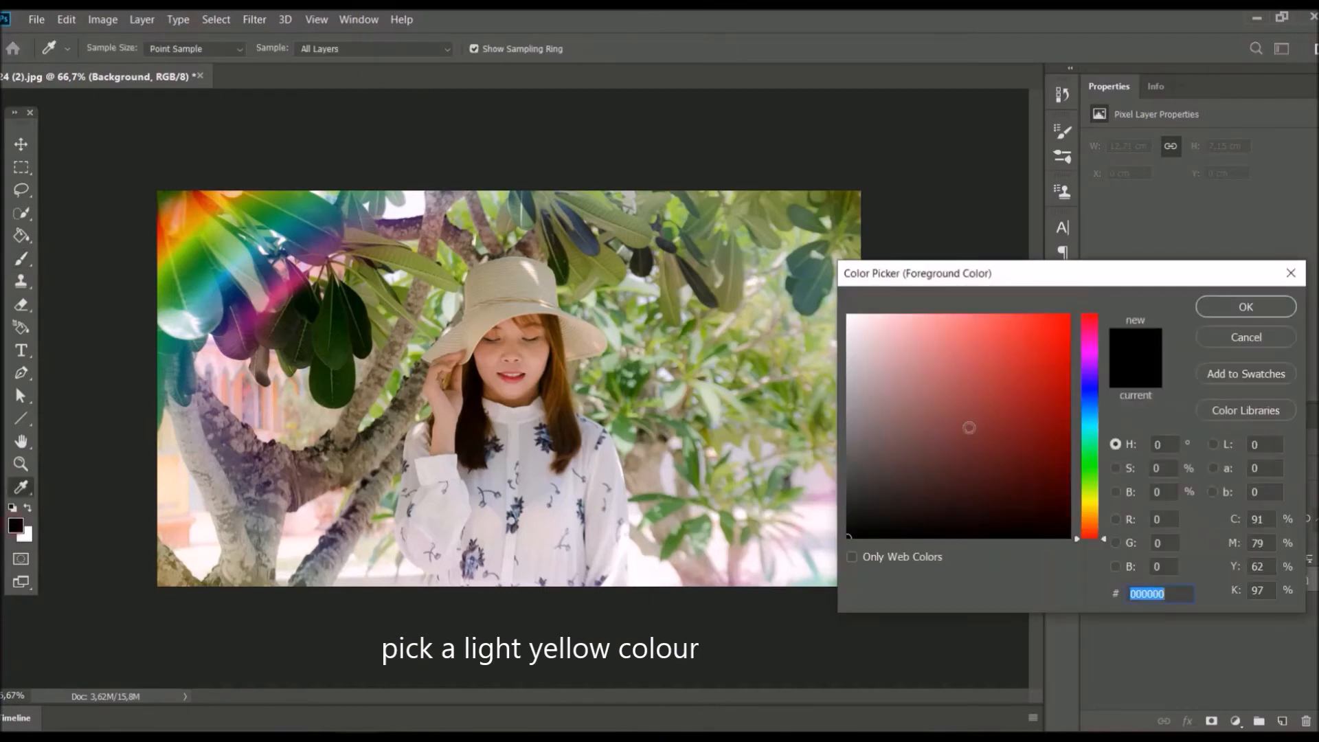
pyautogui.moveTo(1103, 535); pyautogui.dragTo(1103, 494)
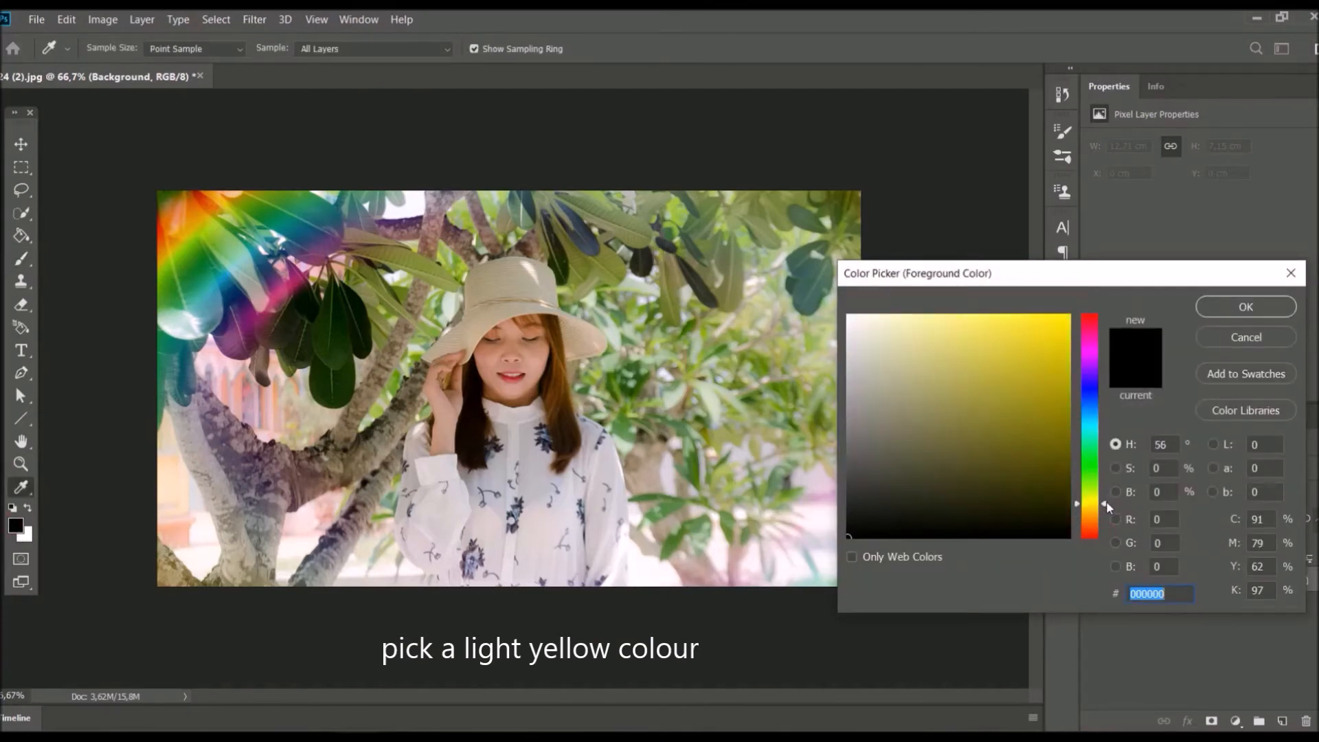
pyautogui.moveTo(924, 325); pyautogui.dragTo(923, 315)
pyautogui.click(1272, 306)
pyautogui.press('b')
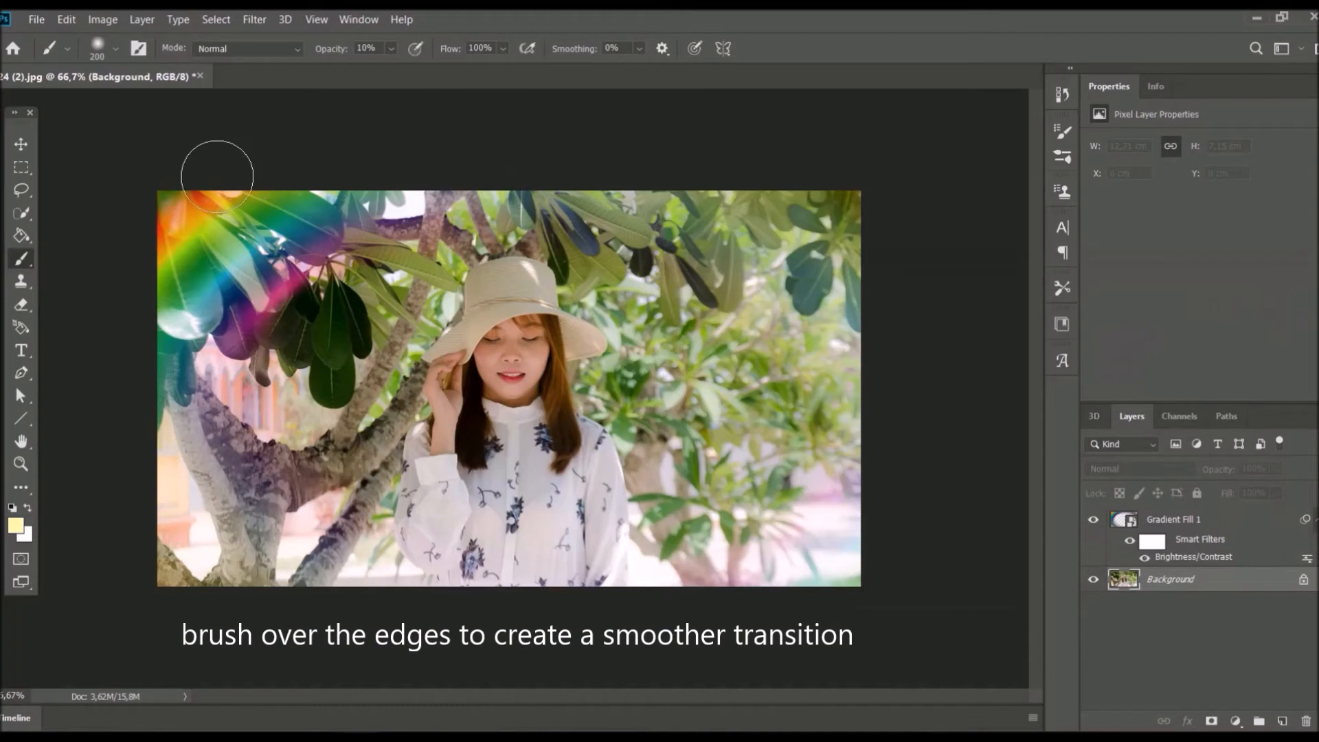
# - Brush light yellow over the darker edges and corners of the Background photo, going repeatedly over the rainbow corner, to smooth the transition
pyautogui.click(160, 210)
pyautogui.click(161, 210)
pyautogui.click(150, 235)
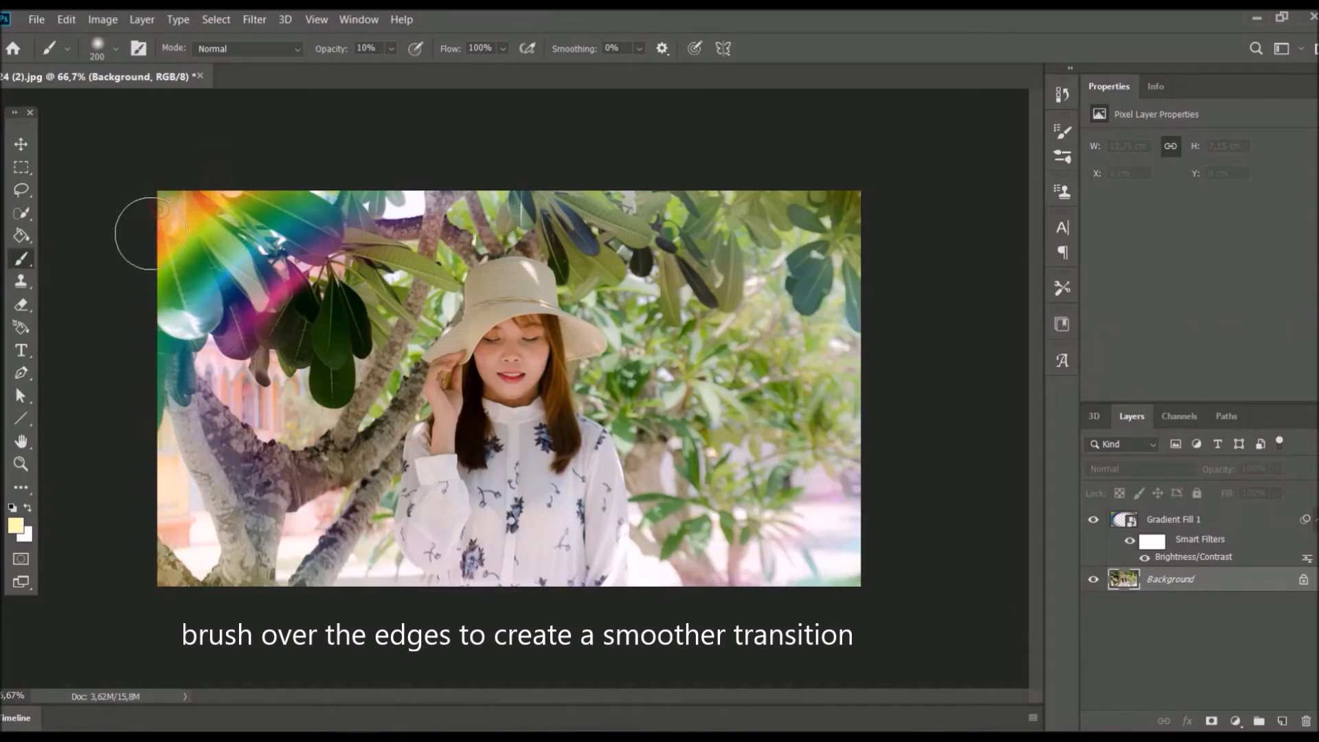
pyautogui.moveTo(260, 176); pyautogui.dragTo(145, 349)
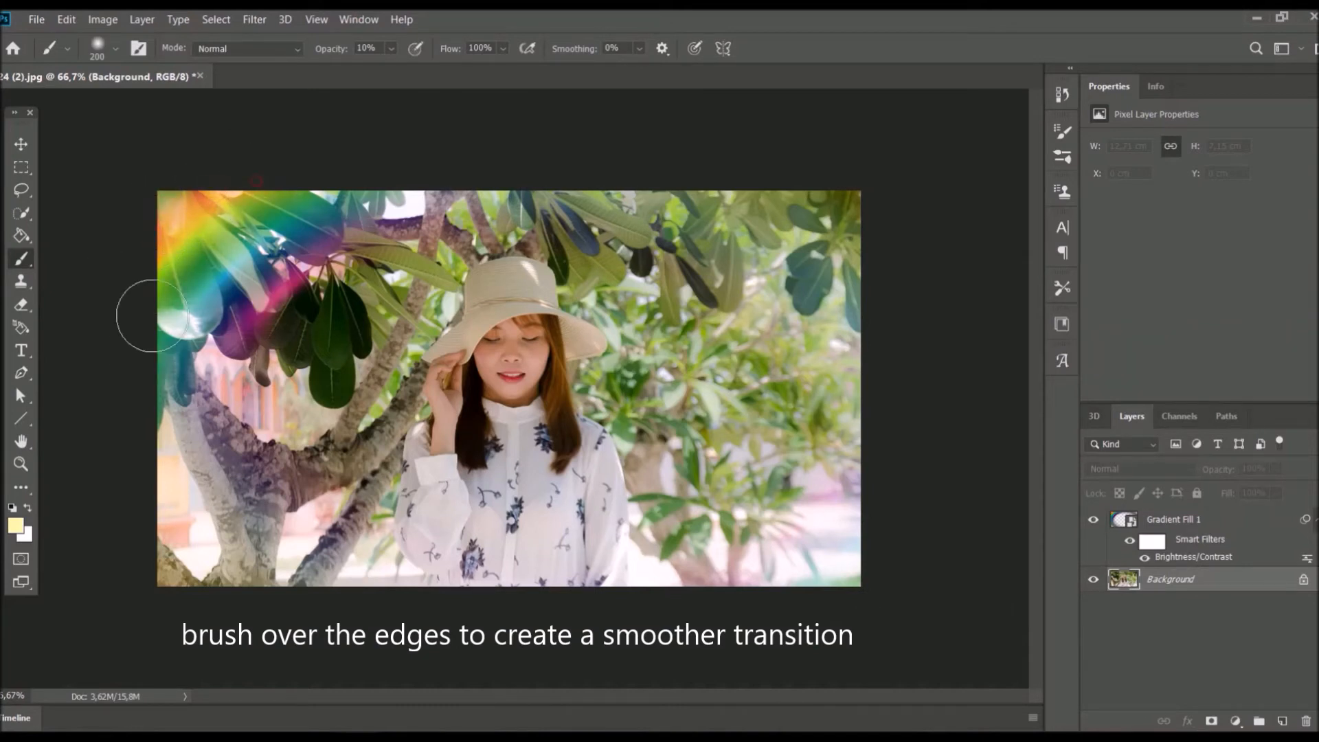
pyautogui.moveTo(332, 196); pyautogui.dragTo(162, 335)
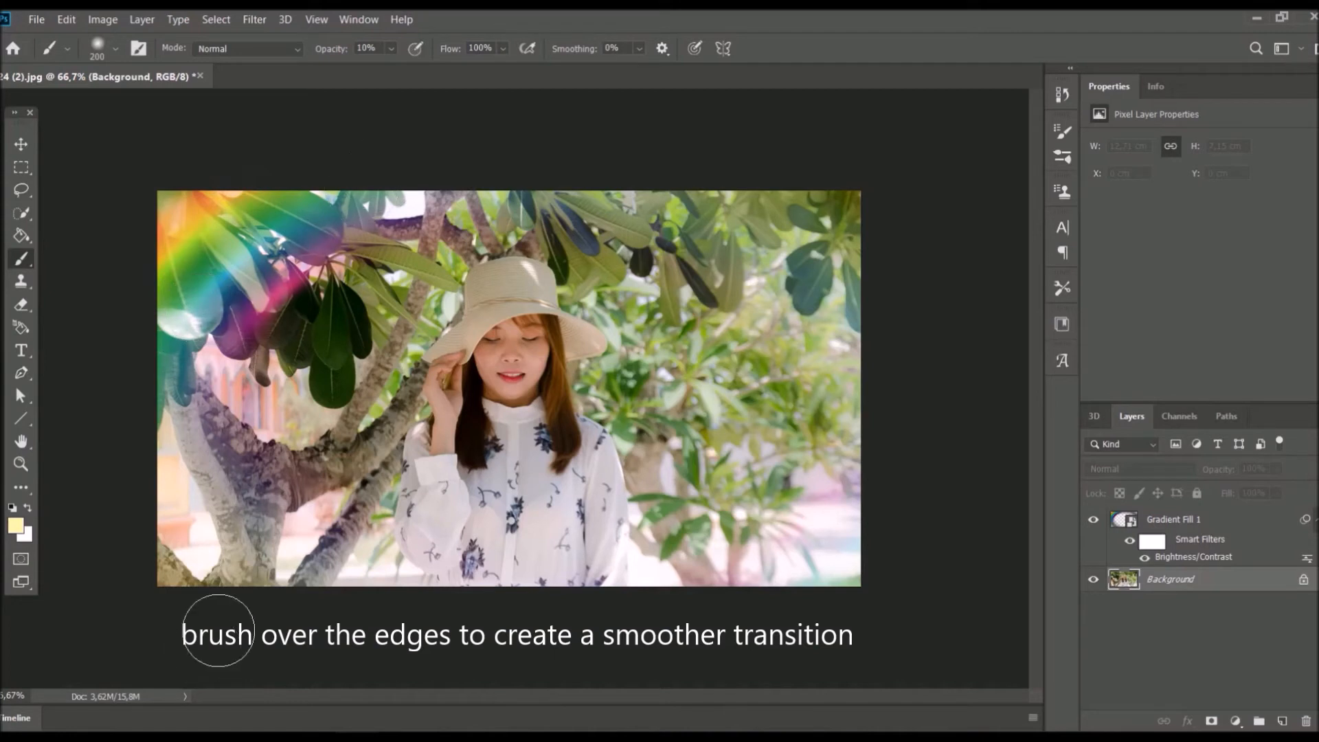
pyautogui.moveTo(166, 533)
pyautogui.mouseDown()
pyautogui.moveTo(200, 584)
pyautogui.moveTo(168, 578)
pyautogui.mouseUp()
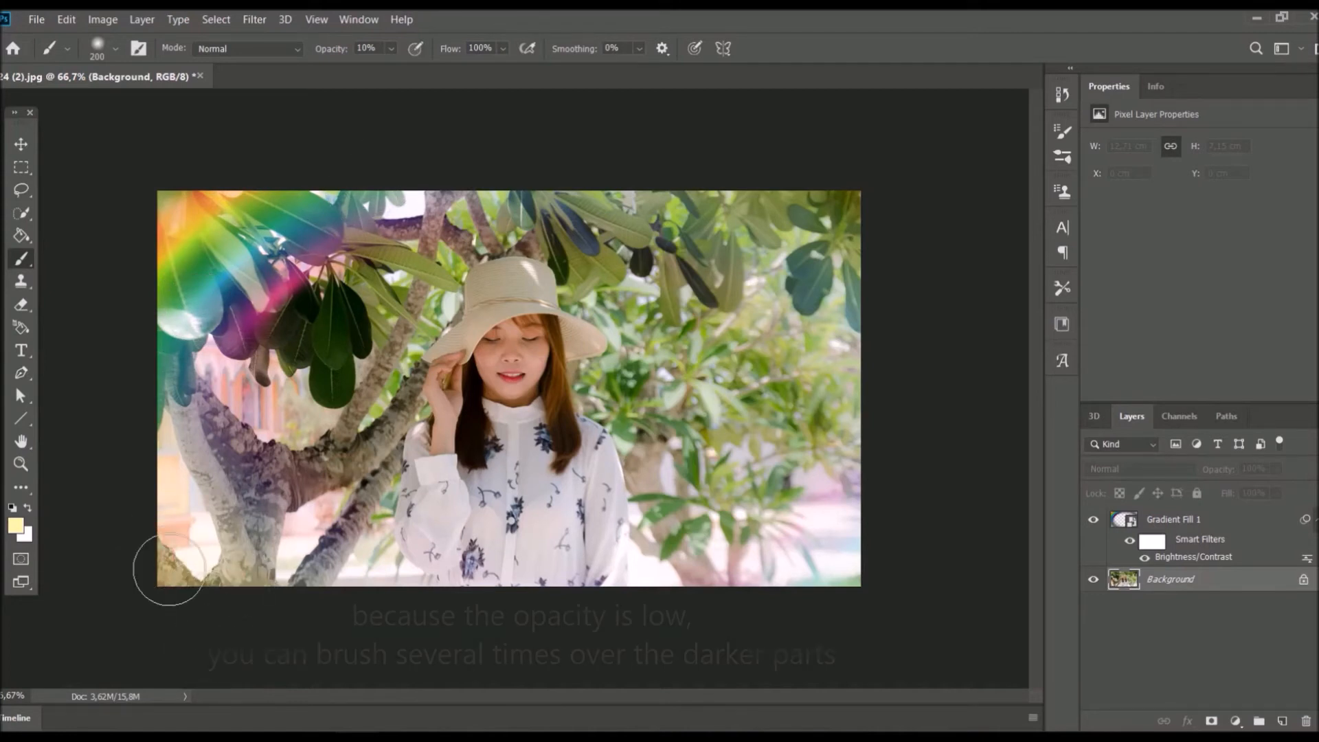
pyautogui.moveTo(813, 579)
pyautogui.mouseDown()
pyautogui.moveTo(699, 590)
pyautogui.moveTo(818, 622)
pyautogui.moveTo(789, 581)
pyautogui.moveTo(813, 519)
pyautogui.mouseUp()
pyautogui.moveTo(872, 296); pyautogui.dragTo(727, 173)
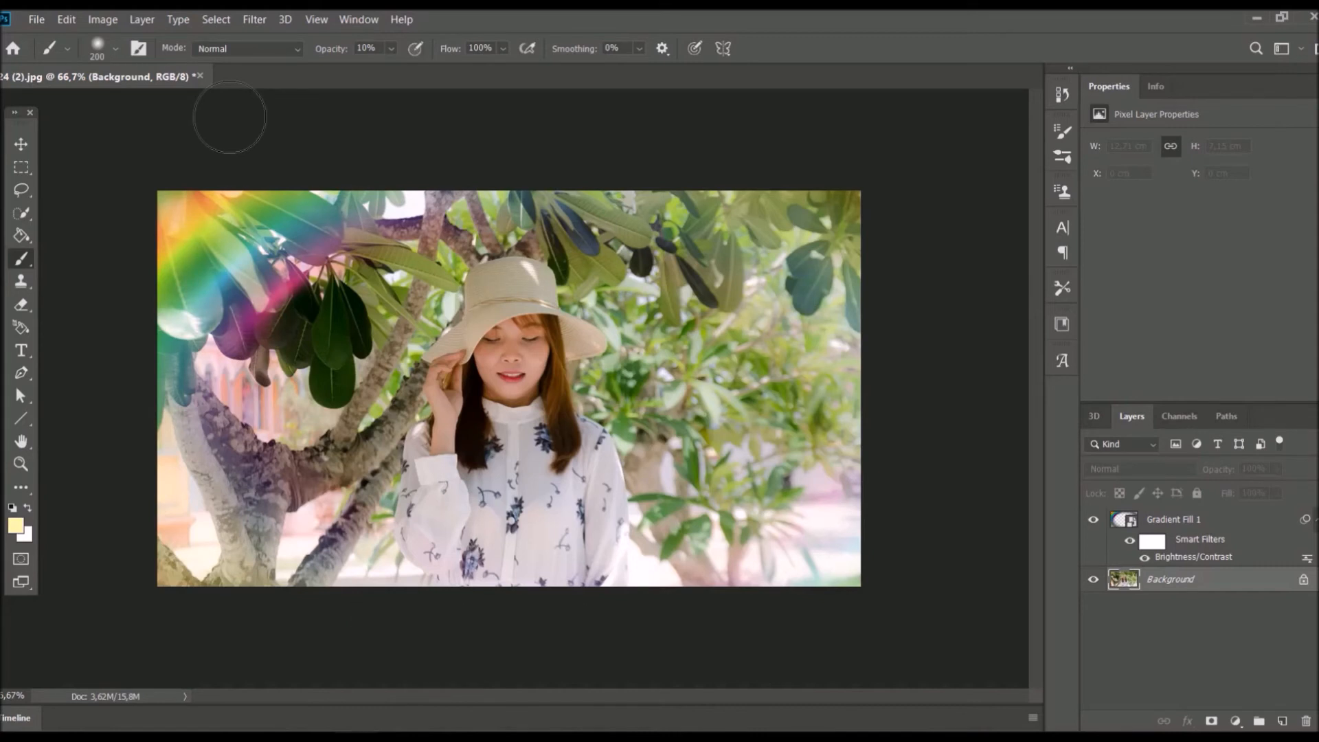
# - Apply a Brightness/Contrast adjustment to the Background layer with brightness 6 and contrast -13
pyautogui.click(109, 25)
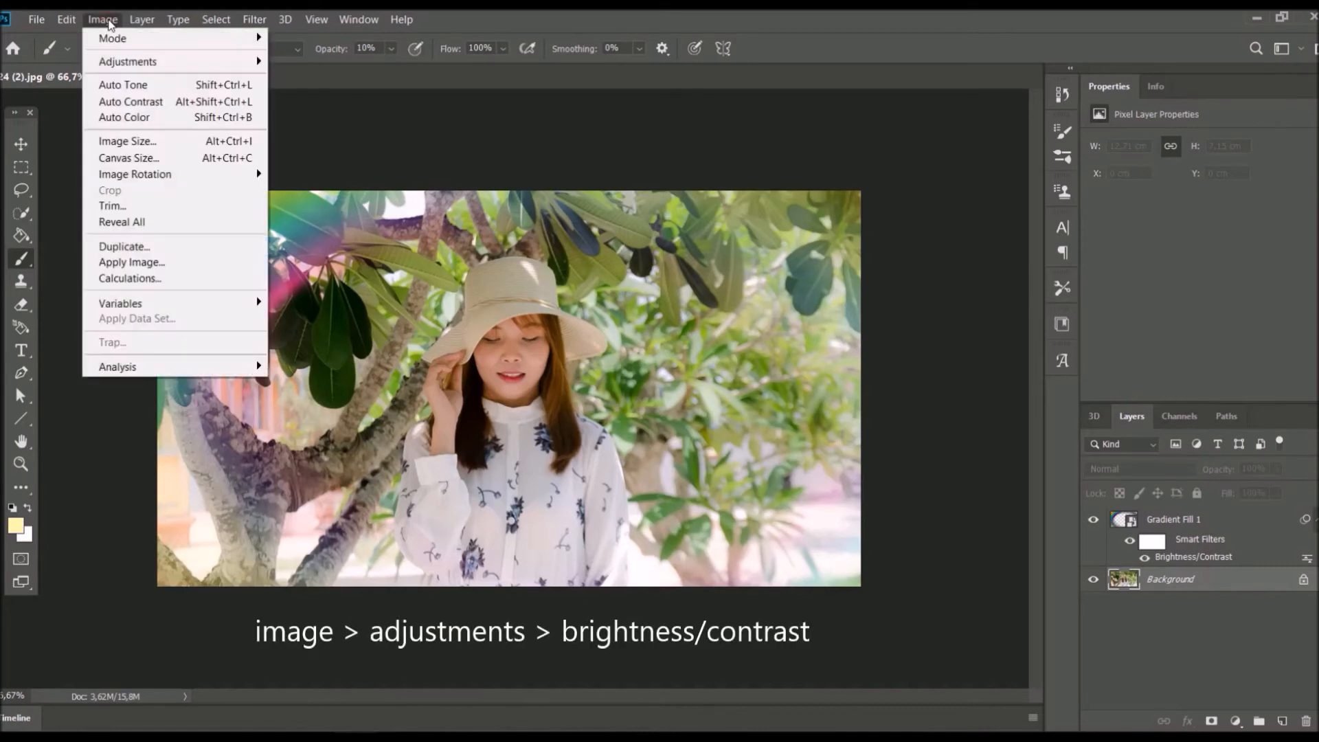
pyautogui.moveTo(151, 67)
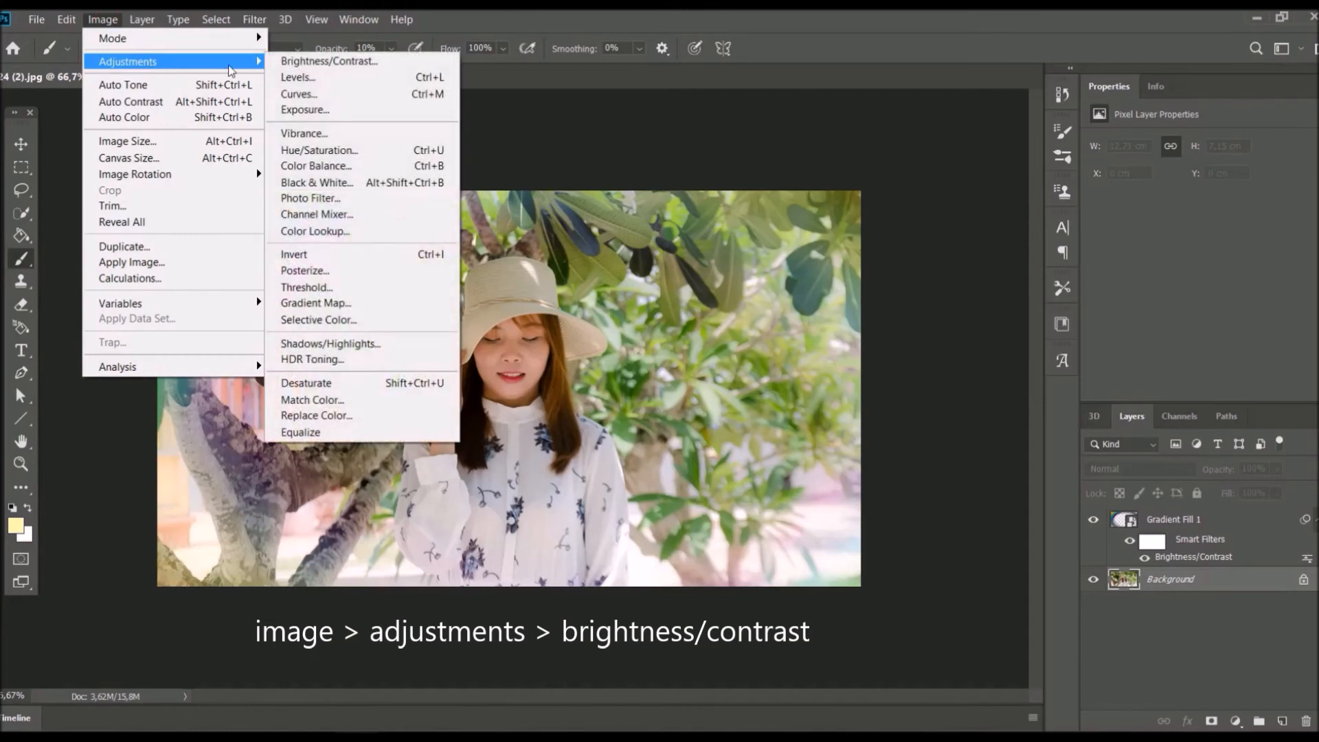
pyautogui.click(336, 64)
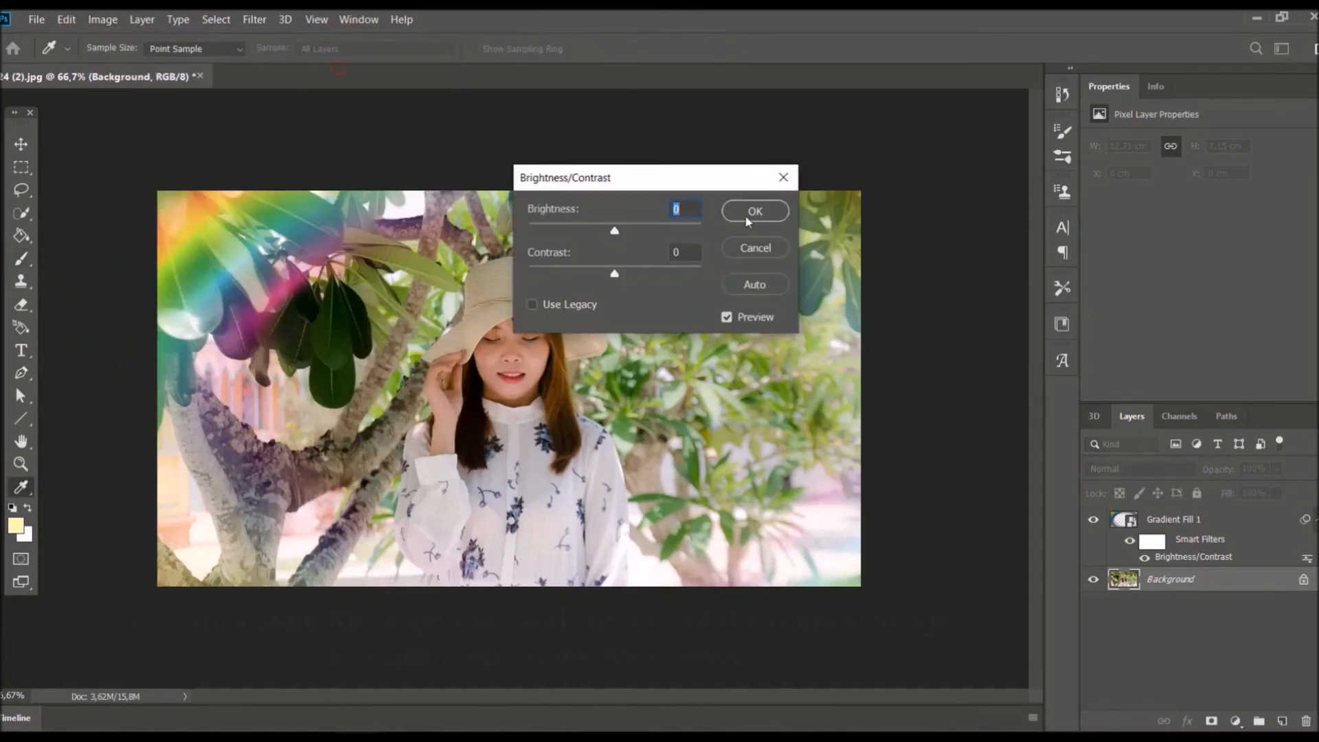
pyautogui.moveTo(615, 230); pyautogui.dragTo(594, 276)
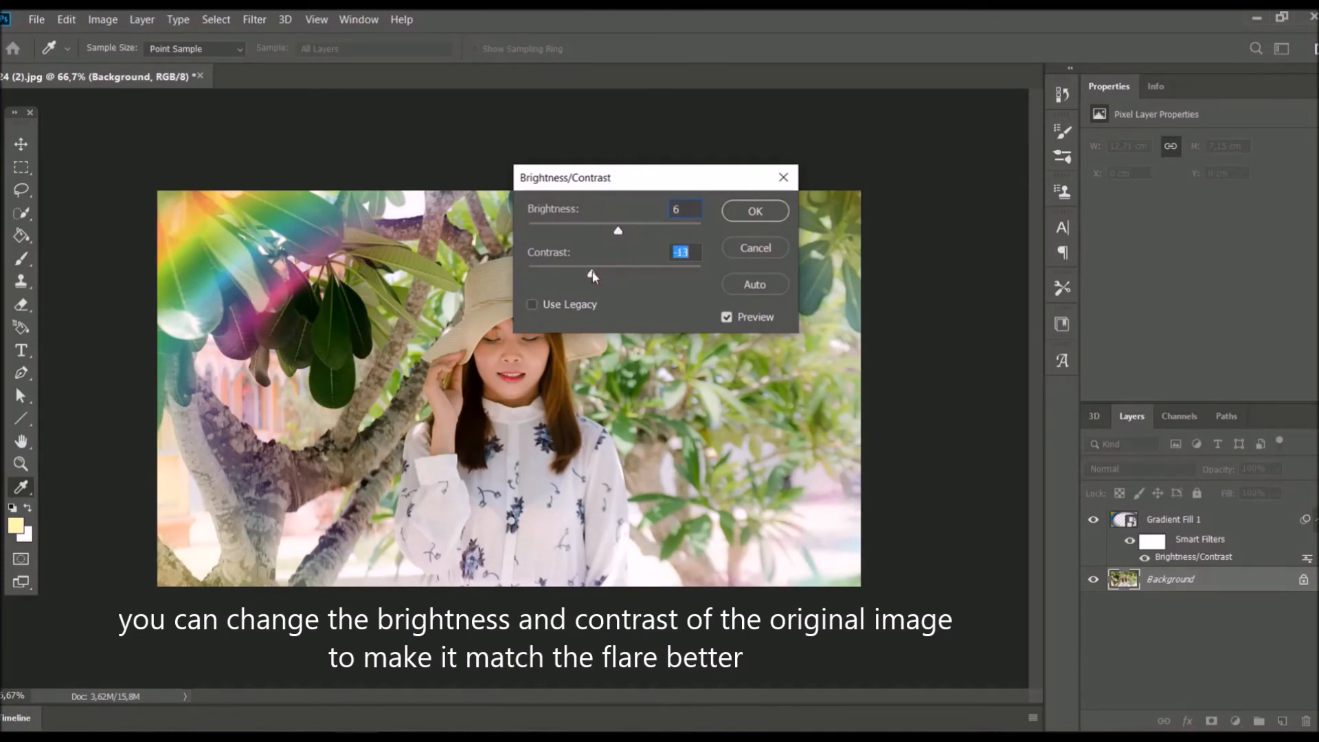
pyautogui.click(754, 211)
pyautogui.press('b')
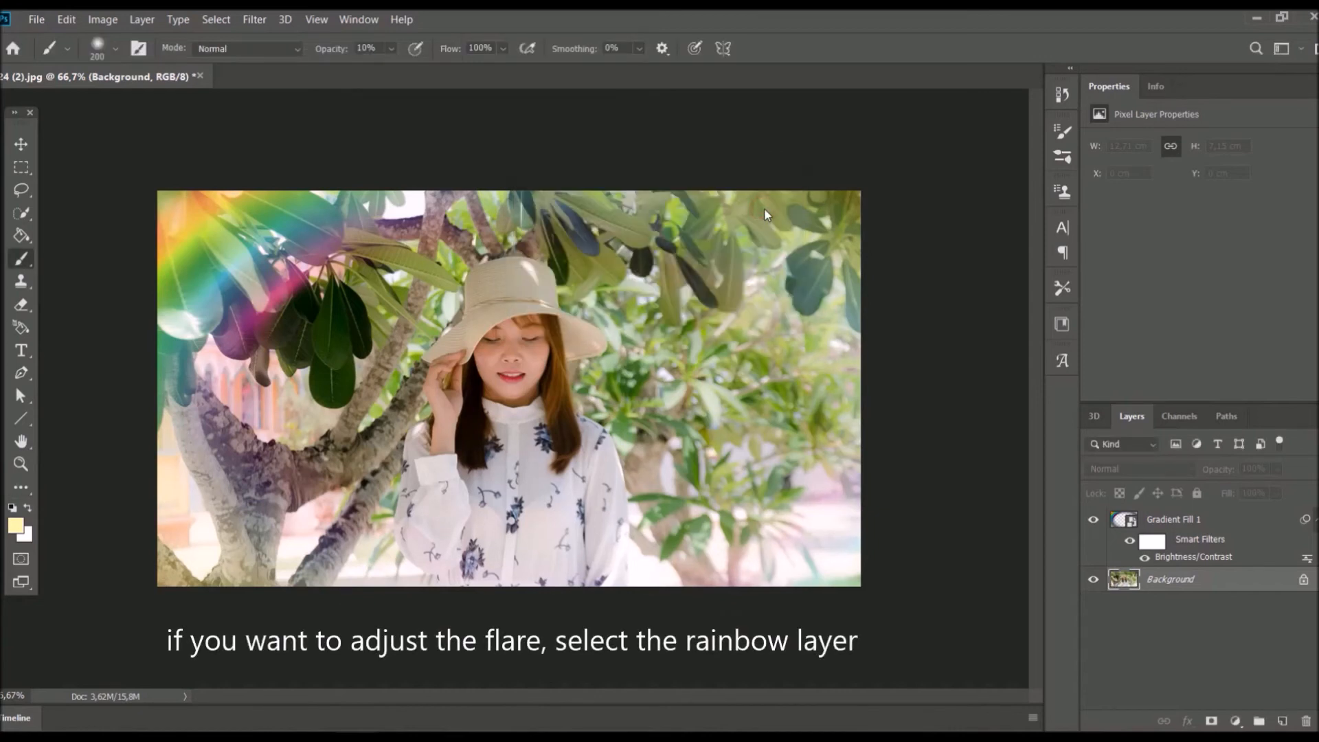
# - Start a Hue/Saturation adjustment on the Gradient Fill 1 layer and raise the saturation to +8
pyautogui.click(1217, 522)
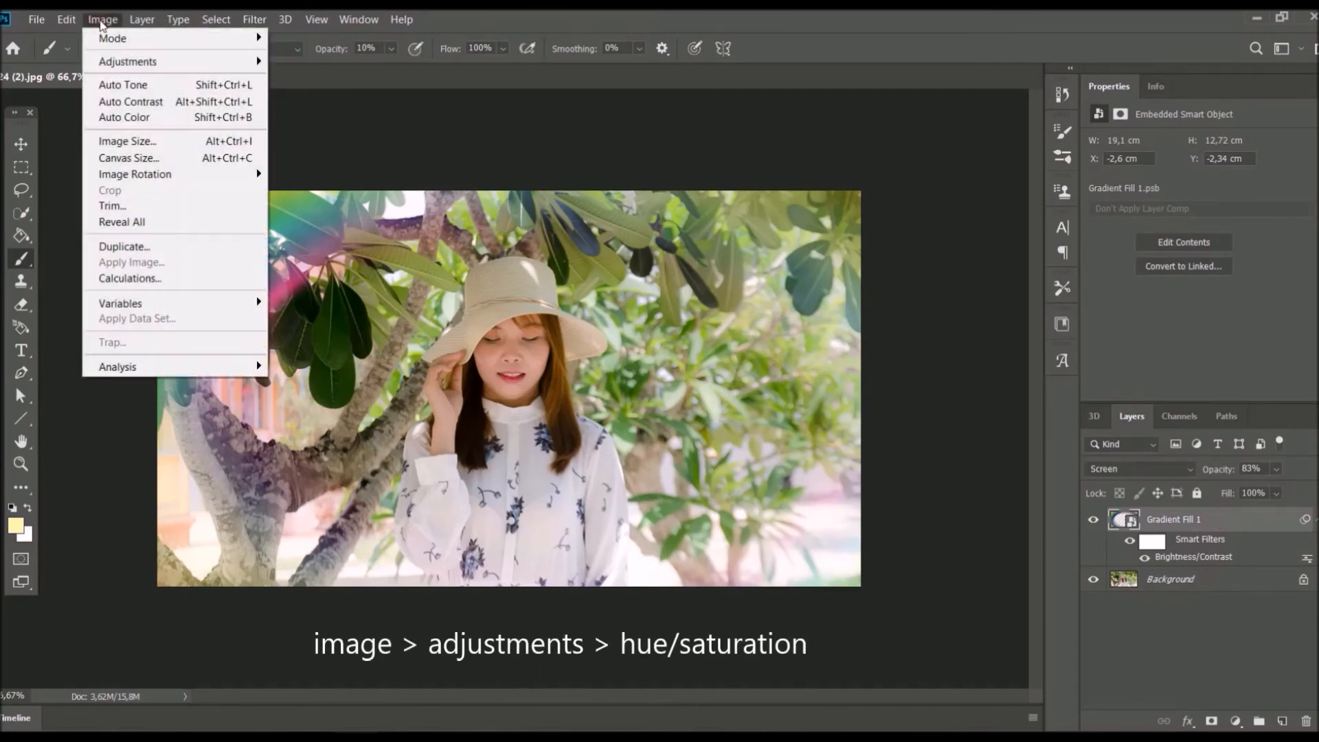
pyautogui.moveTo(182, 65)
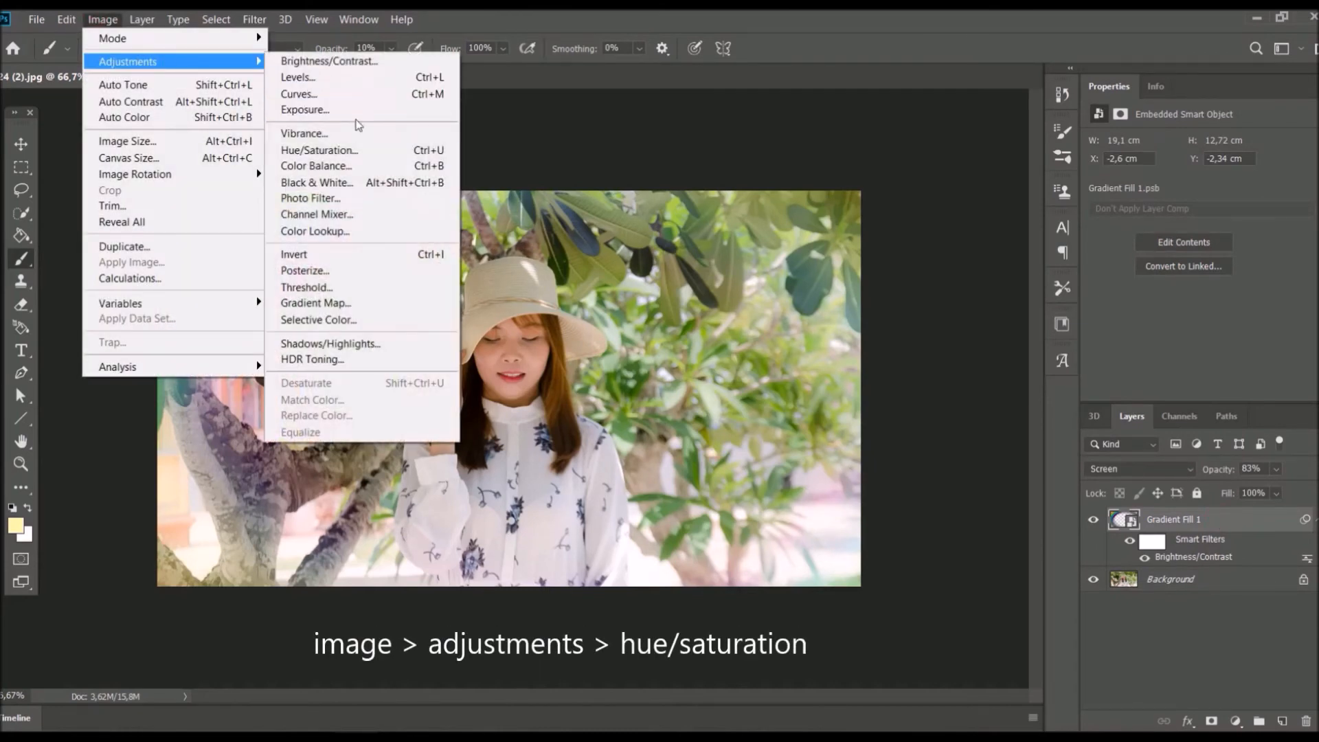
pyautogui.click(357, 151)
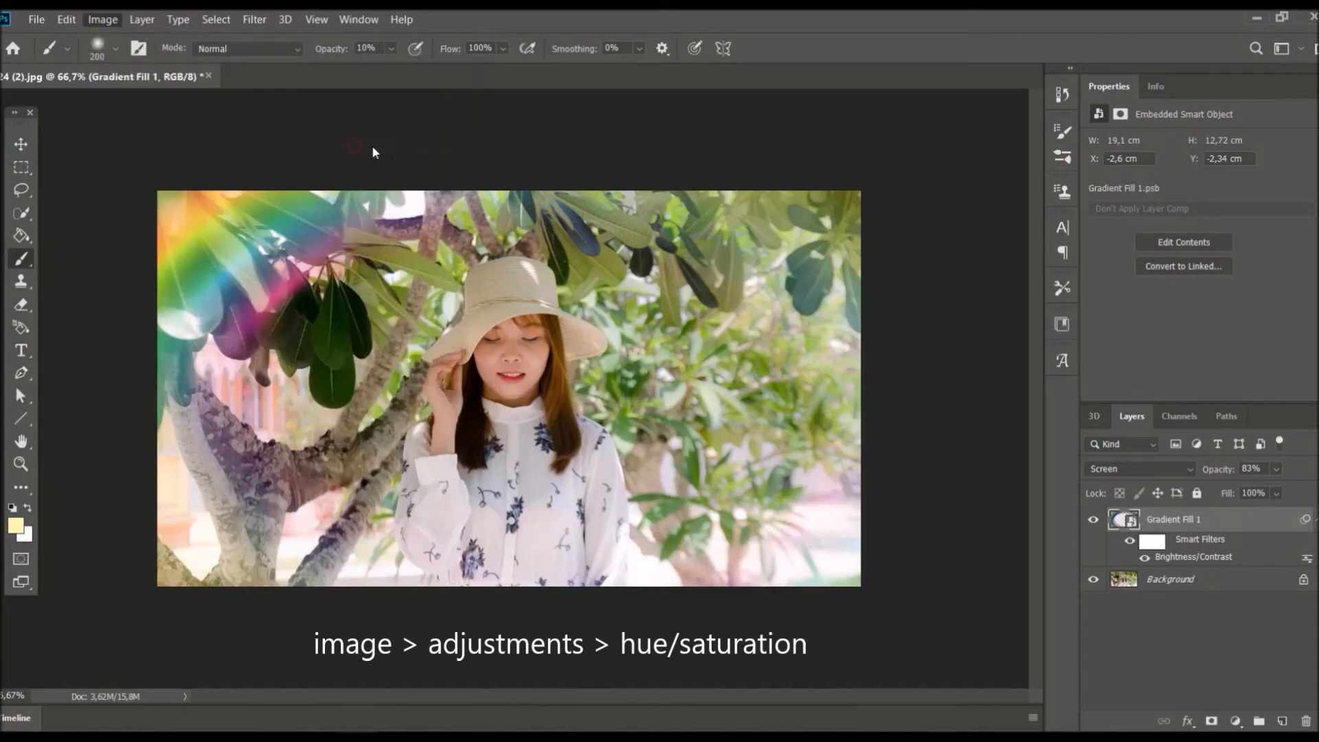
pyautogui.moveTo(695, 132); pyautogui.dragTo(1103, 128)
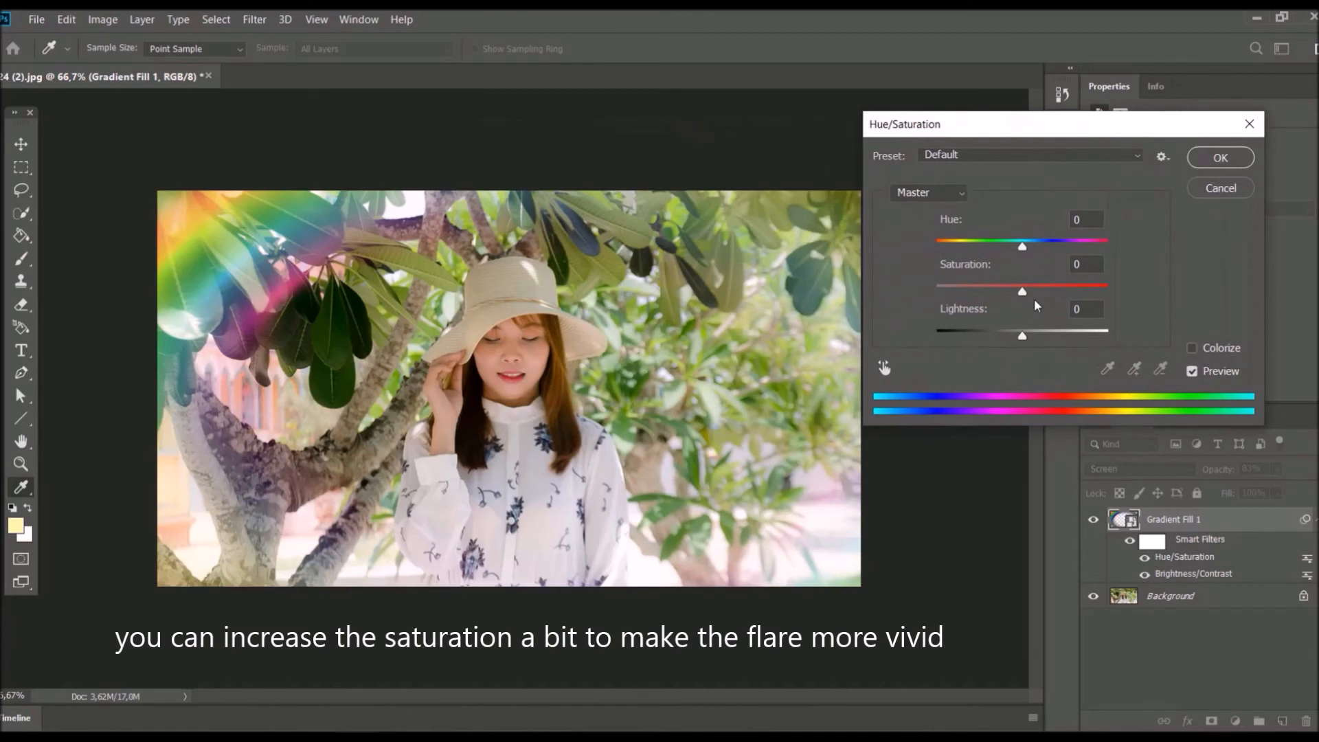
pyautogui.moveTo(1022, 289)
pyautogui.mouseDown()
pyautogui.moveTo(1054, 287)
pyautogui.moveTo(1015, 291)
pyautogui.moveTo(1030, 293)
pyautogui.mouseUp()
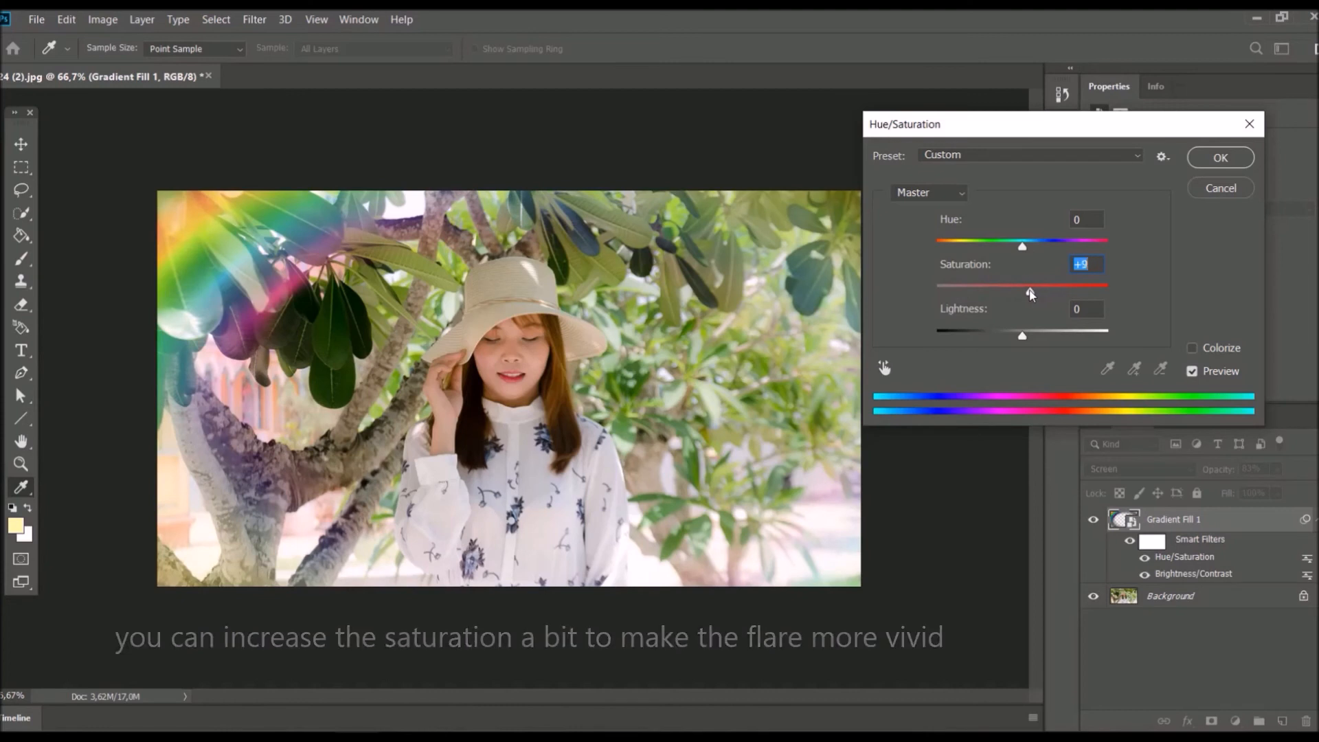
# - Shift the flare's hue to +33, set the lightness to +10 and apply the Hue/Saturation adjustment
pyautogui.moveTo(1023, 247); pyautogui.dragTo(1073, 260)
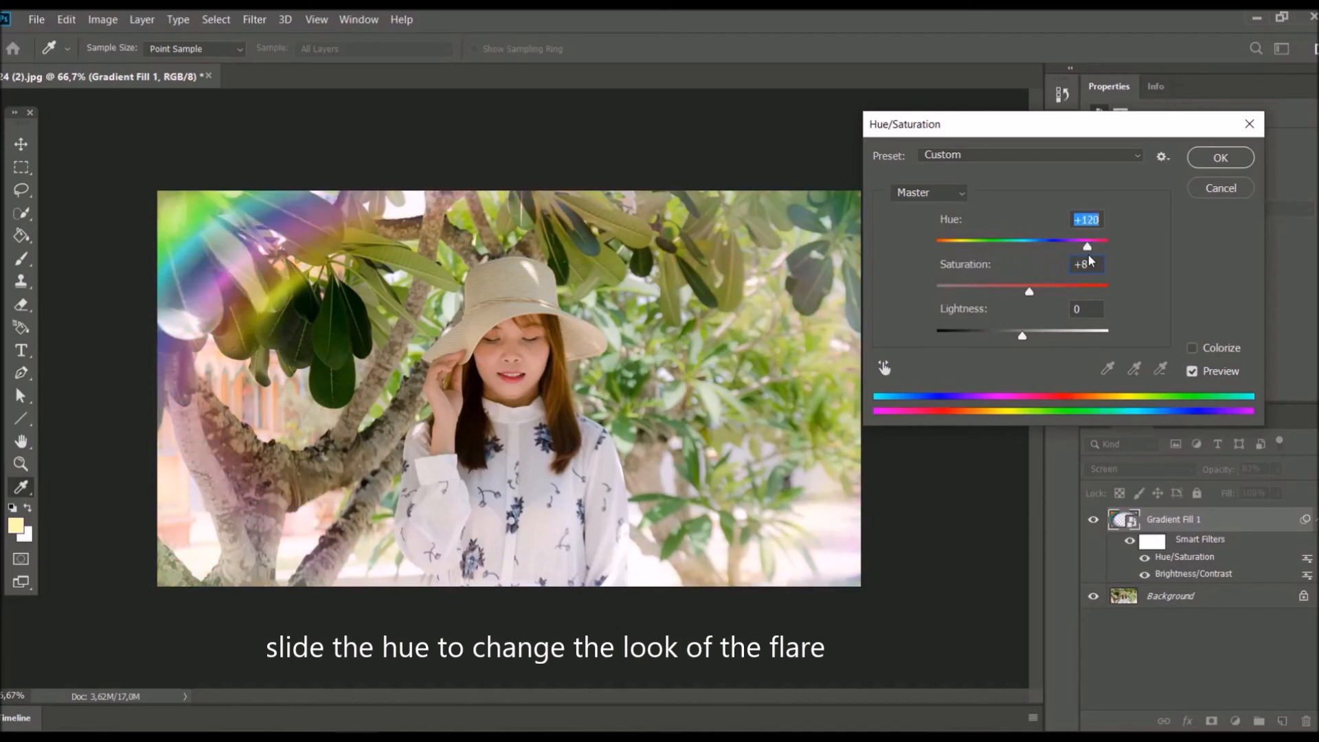
pyautogui.moveTo(1066, 254); pyautogui.dragTo(1049, 255)
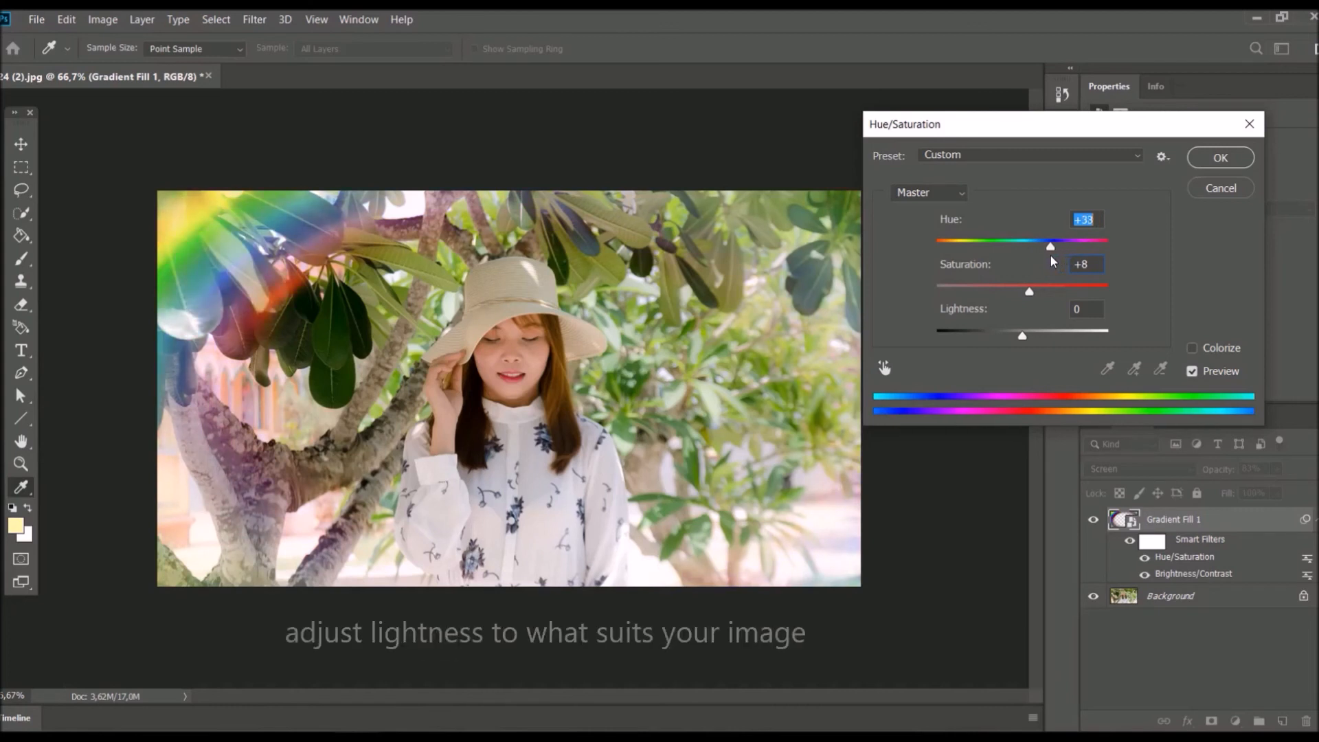
pyautogui.moveTo(1019, 337); pyautogui.dragTo(1031, 338)
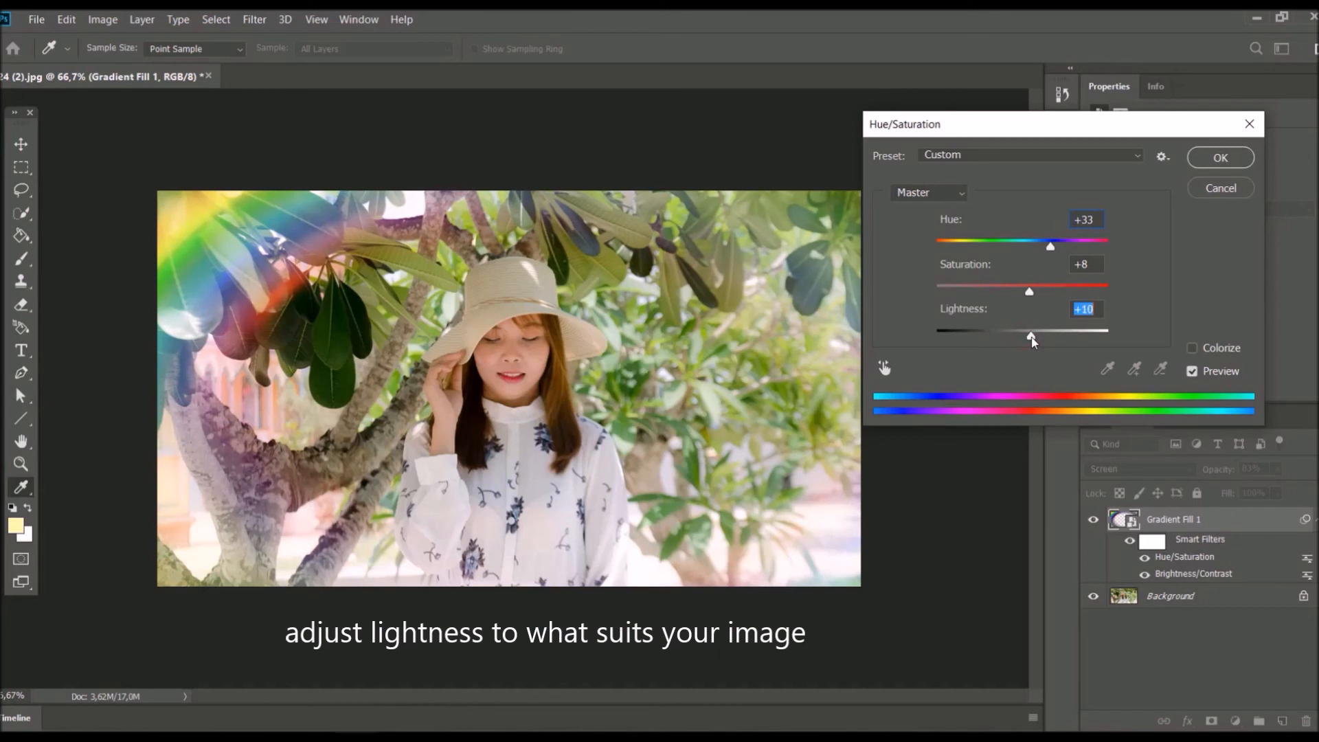
pyautogui.click(1220, 157)
pyautogui.press('b')
# - Compare the photo with and without the Hue/Saturation filter, and with and without the rainbow layer, leaving both visible
pyautogui.click(1144, 558)
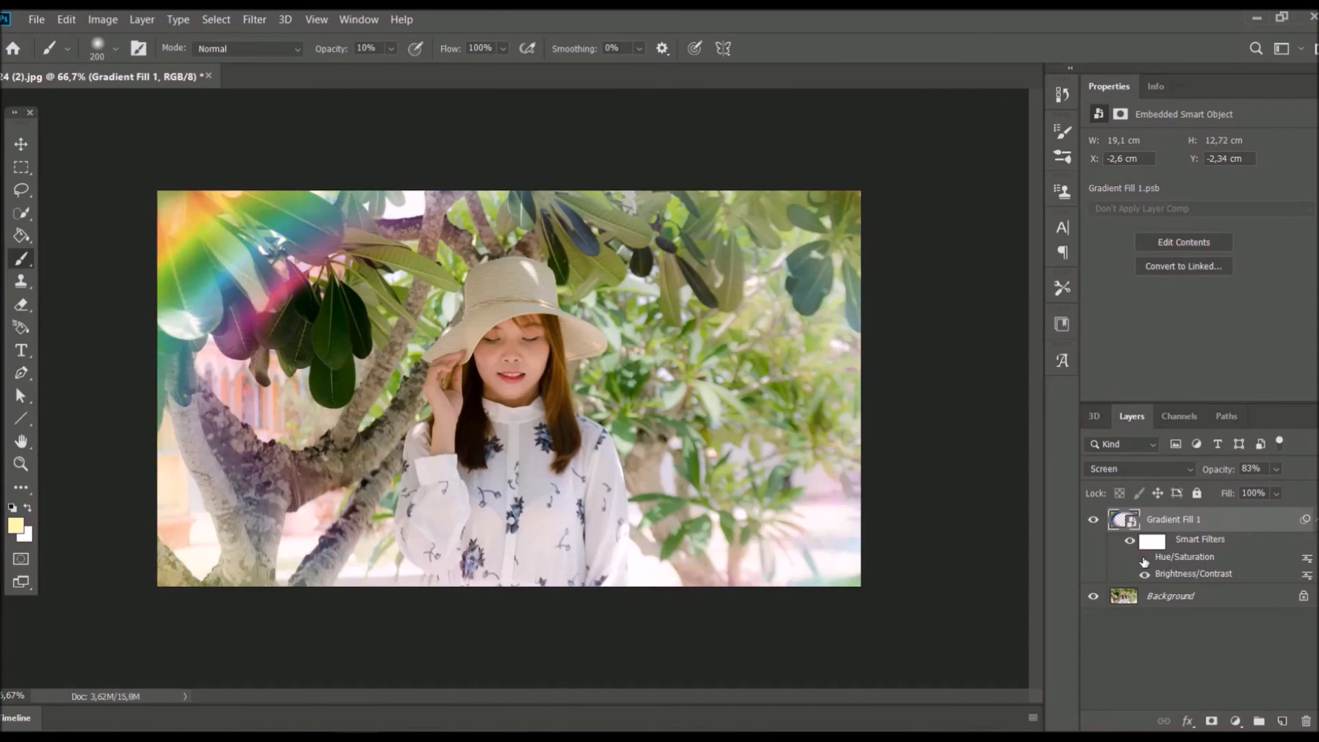
pyautogui.click(1143, 558)
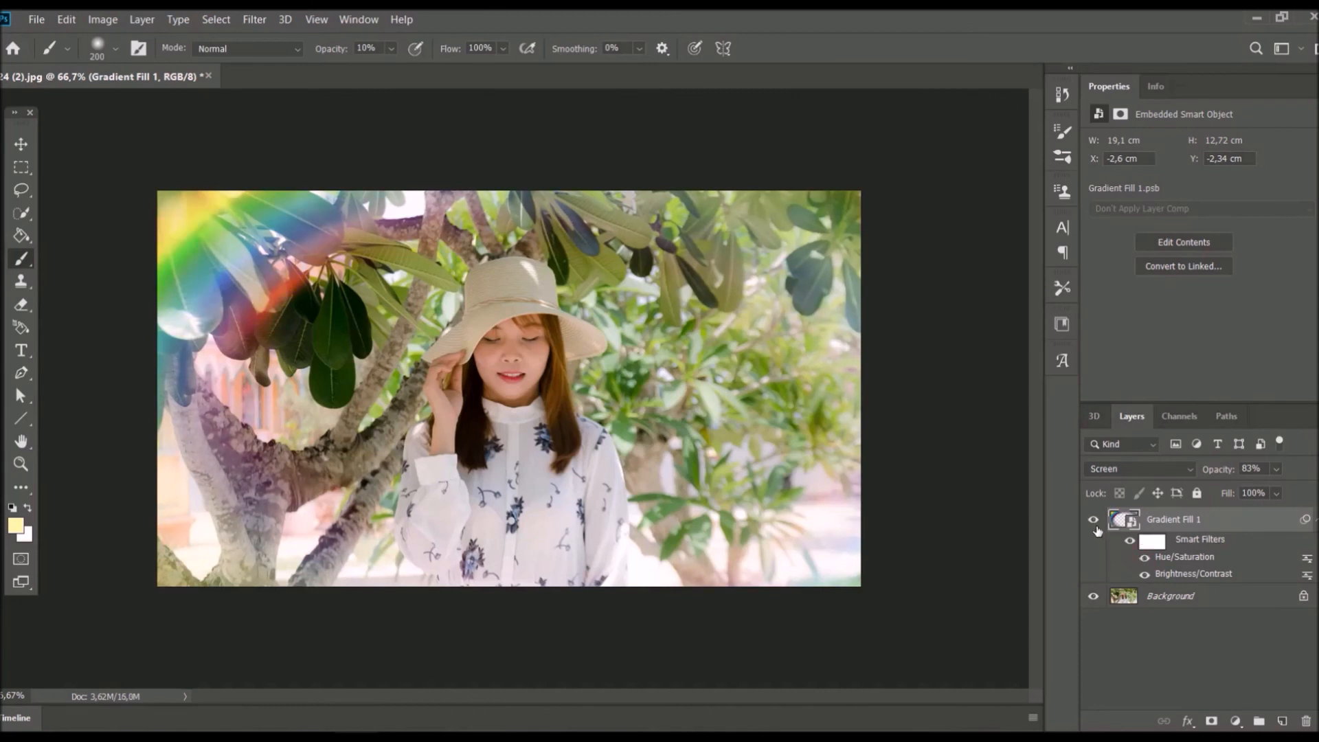
pyautogui.click(1093, 520)
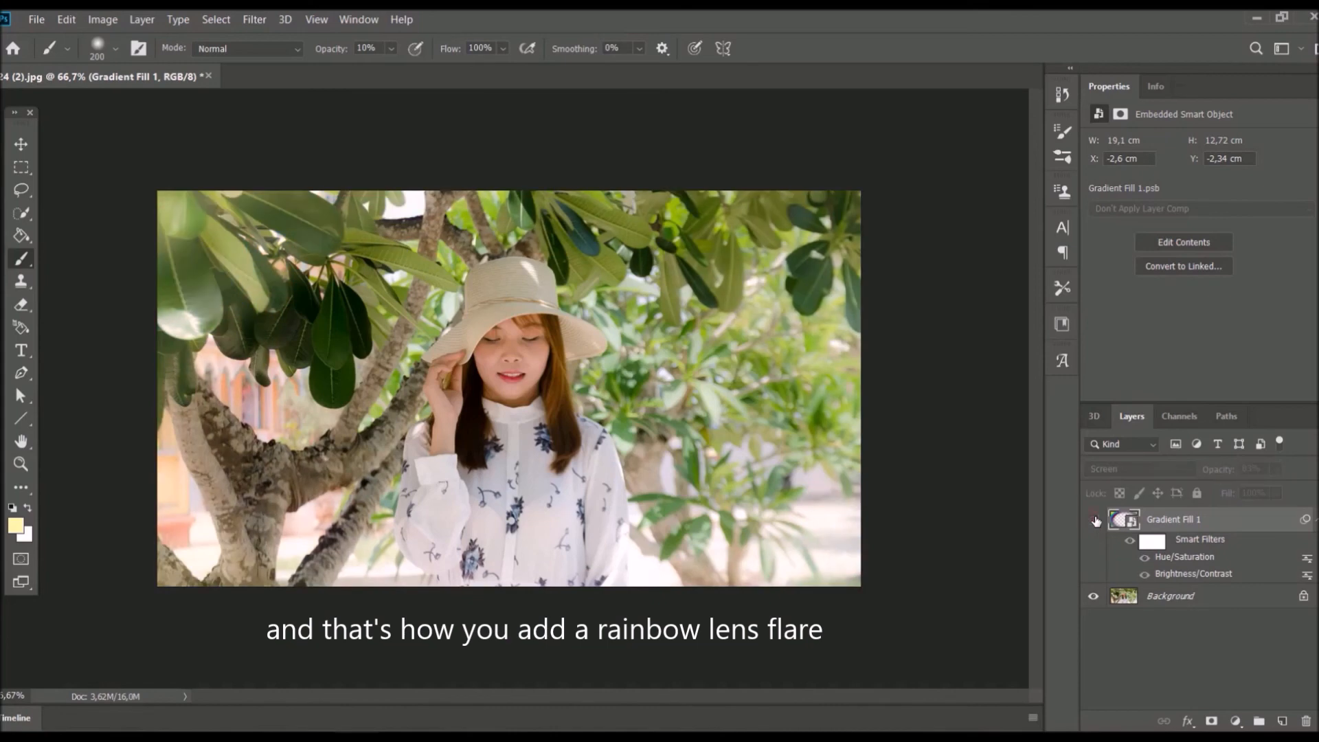
pyautogui.click(1094, 520)
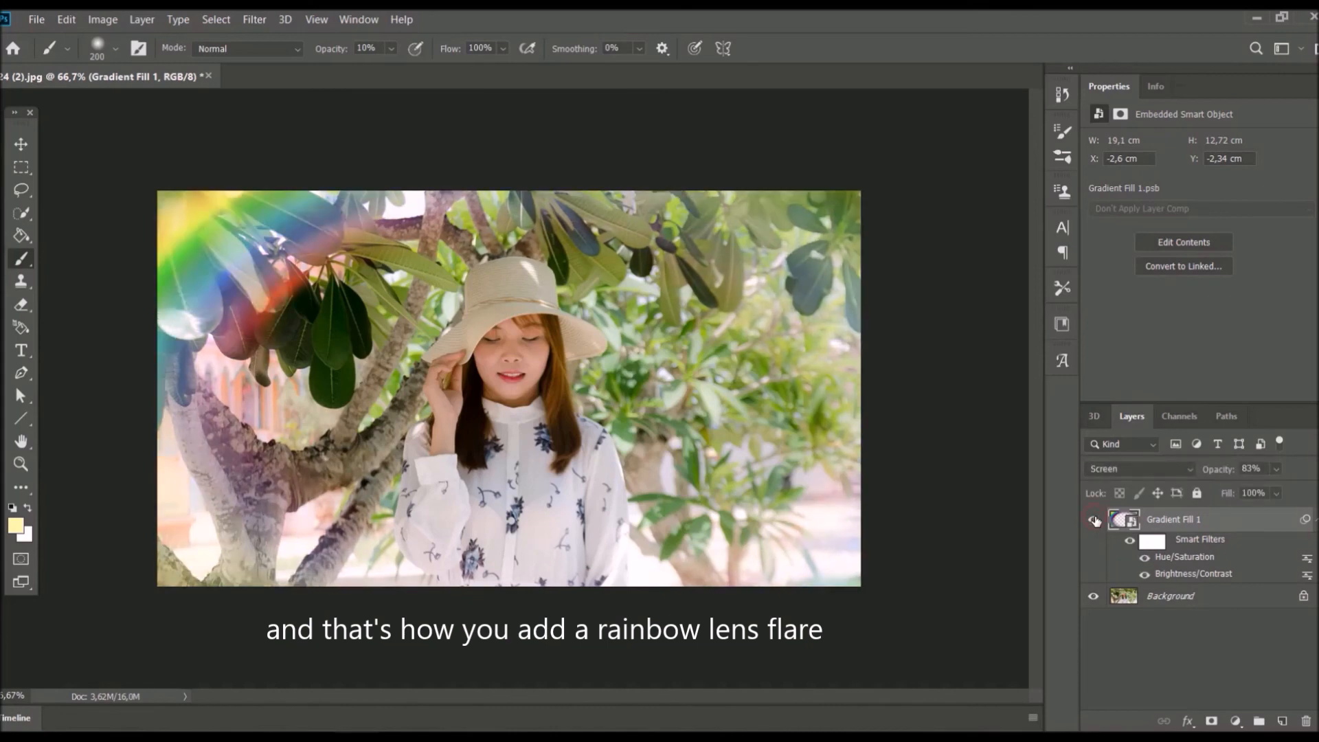